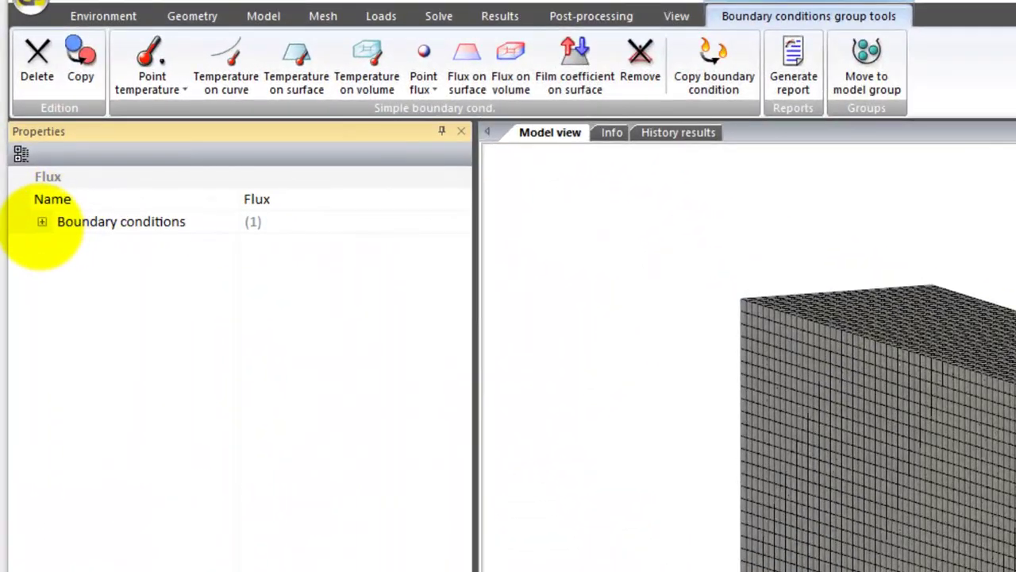
- Review the Flux condition's volumetric flux table as a chart, accept it, and select the footing in the model
click(41, 222)
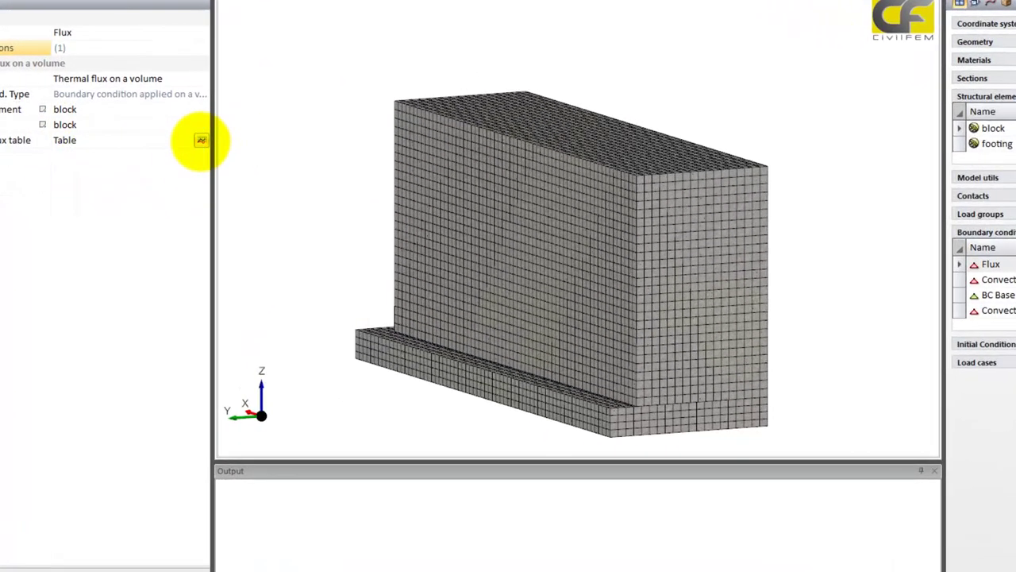
click(201, 140)
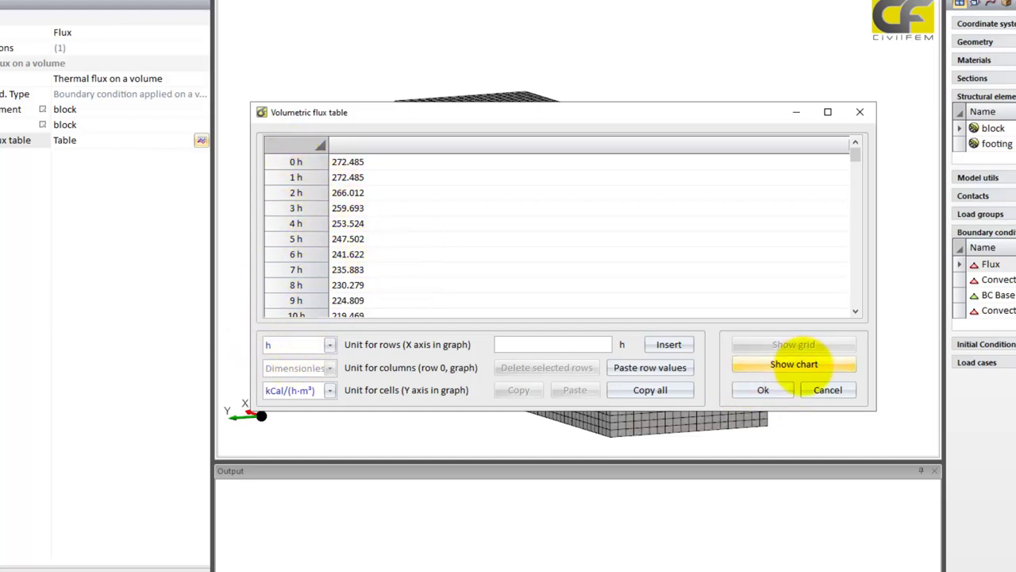
click(802, 363)
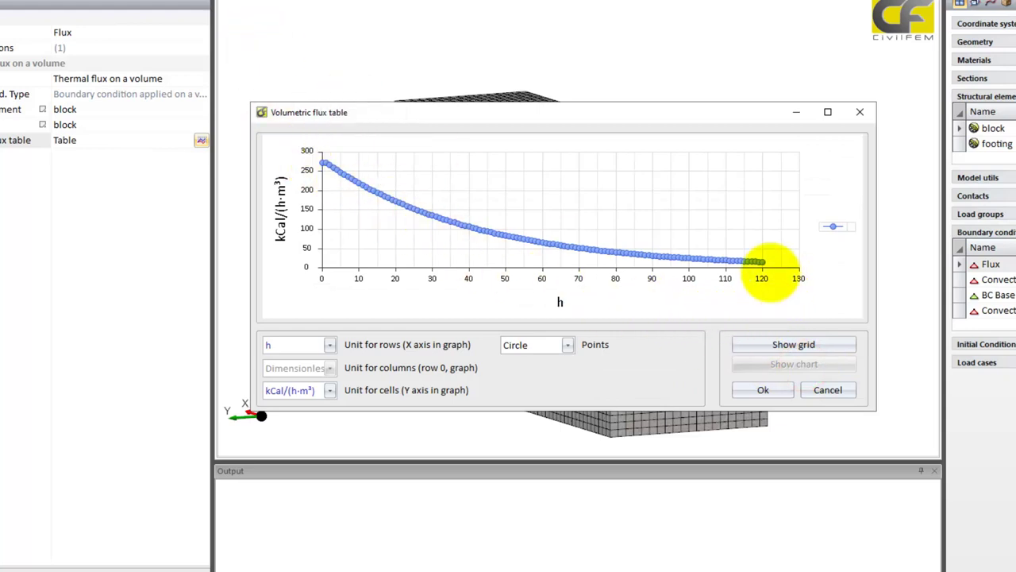
mouse_move(759, 274)
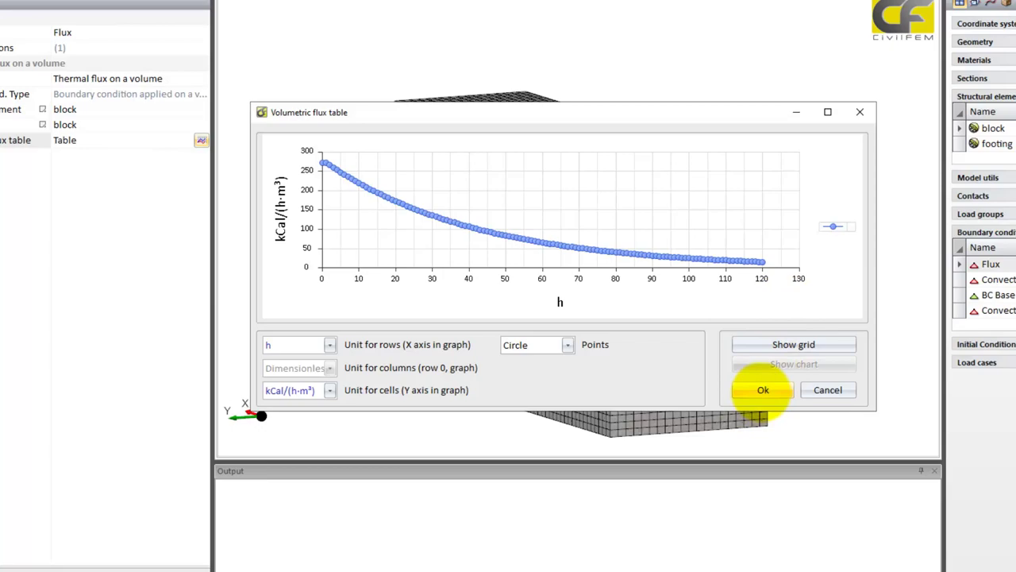
click(763, 390)
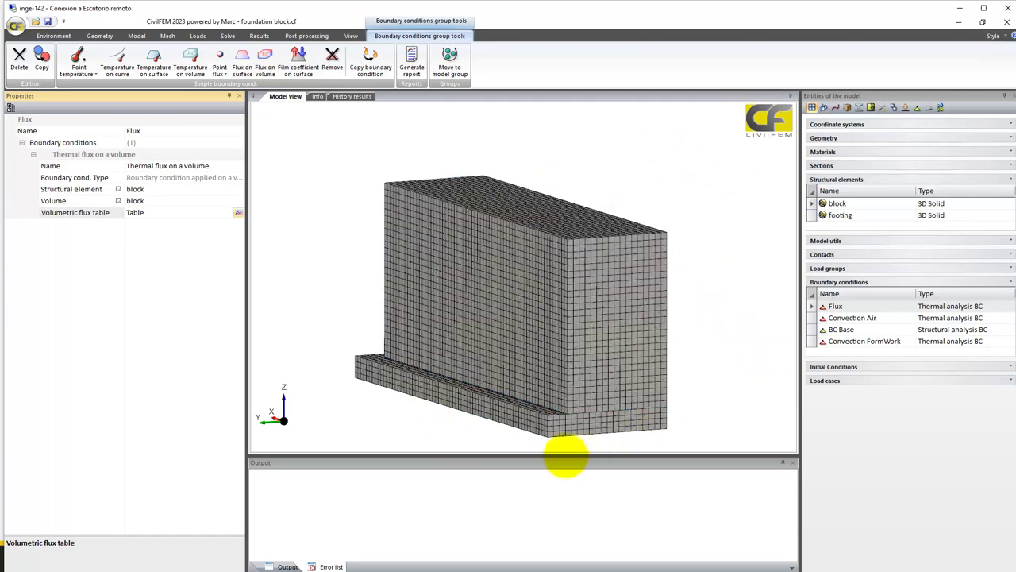
click(552, 432)
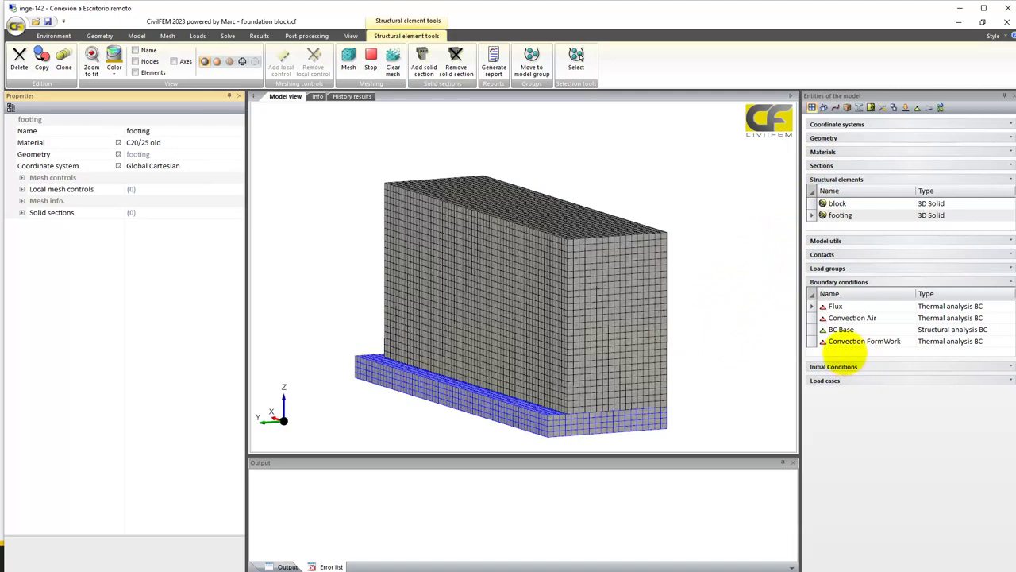
- Review the Convection Air condition's ambient temperature table as a chart and close it, discarding changes
click(854, 318)
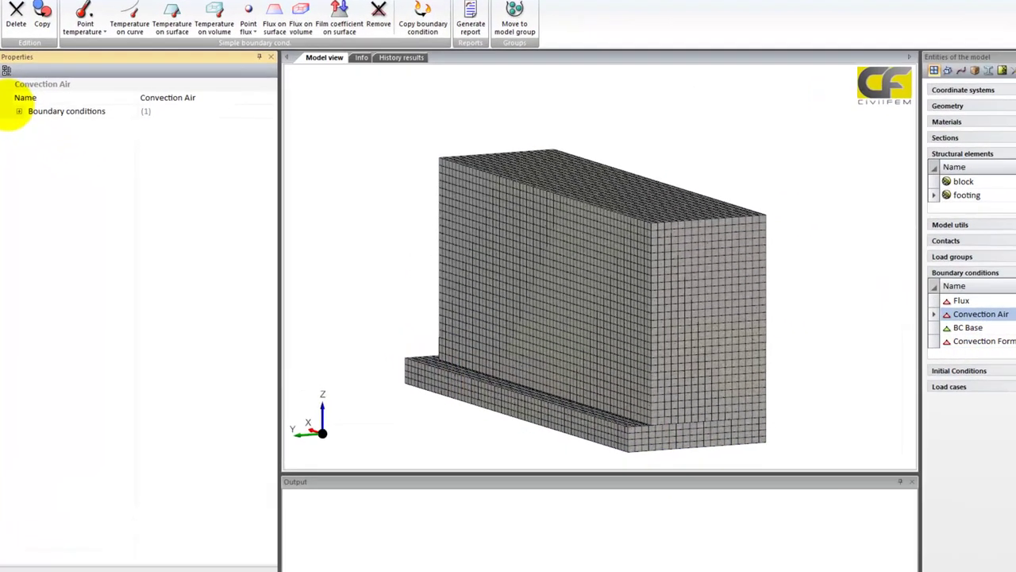
click(22, 143)
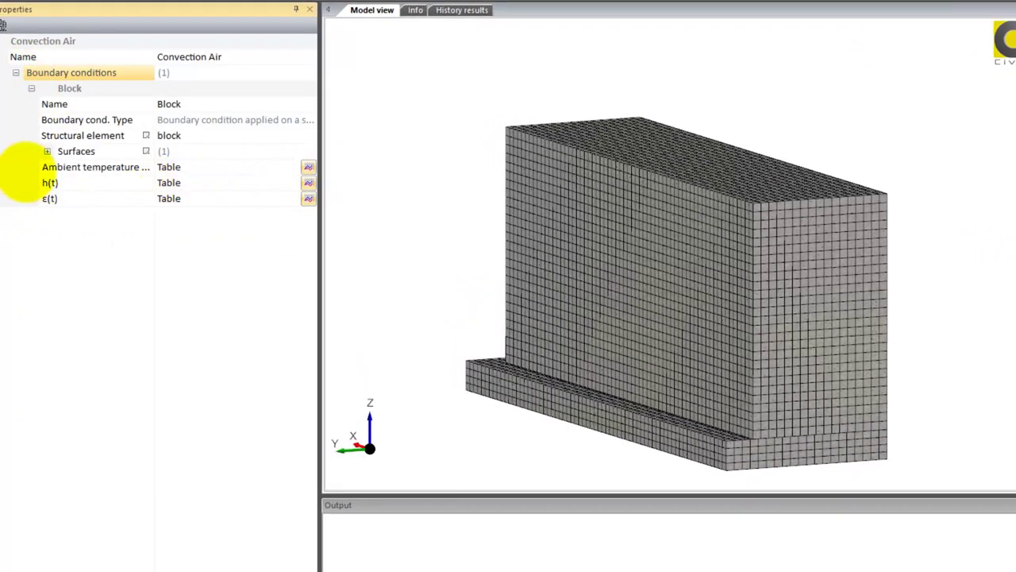
click(307, 167)
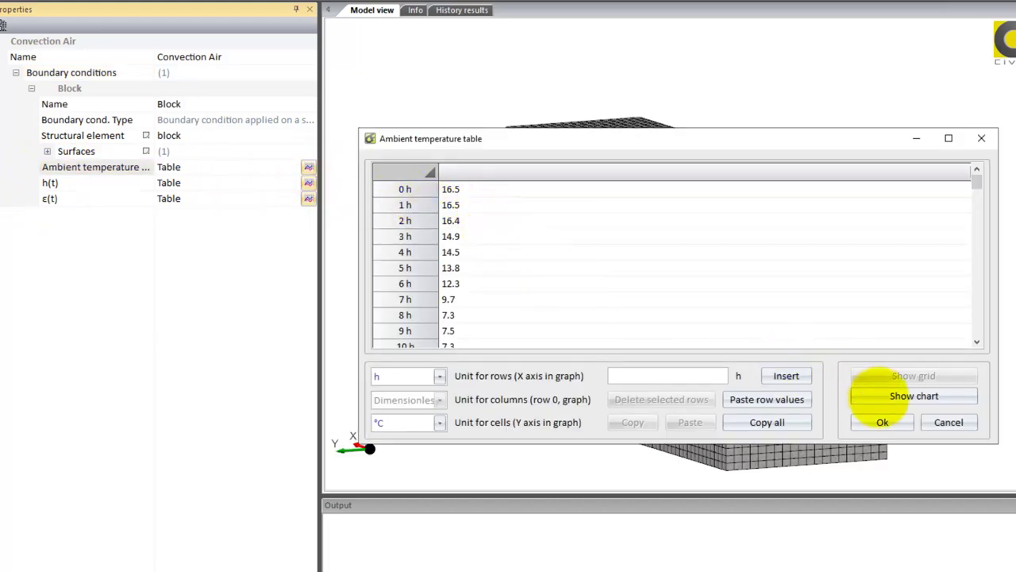
click(905, 397)
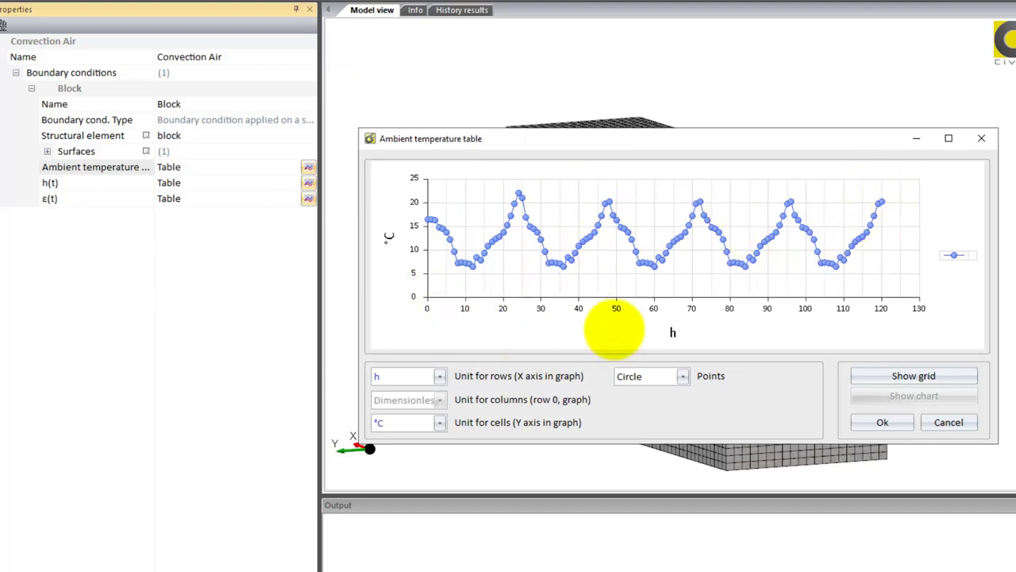
mouse_move(904, 320)
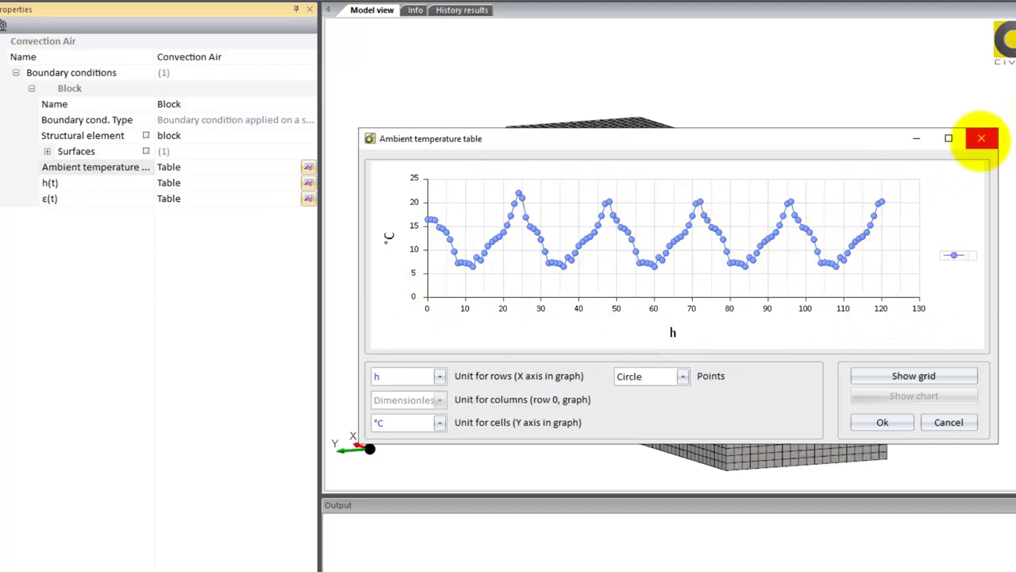
click(982, 139)
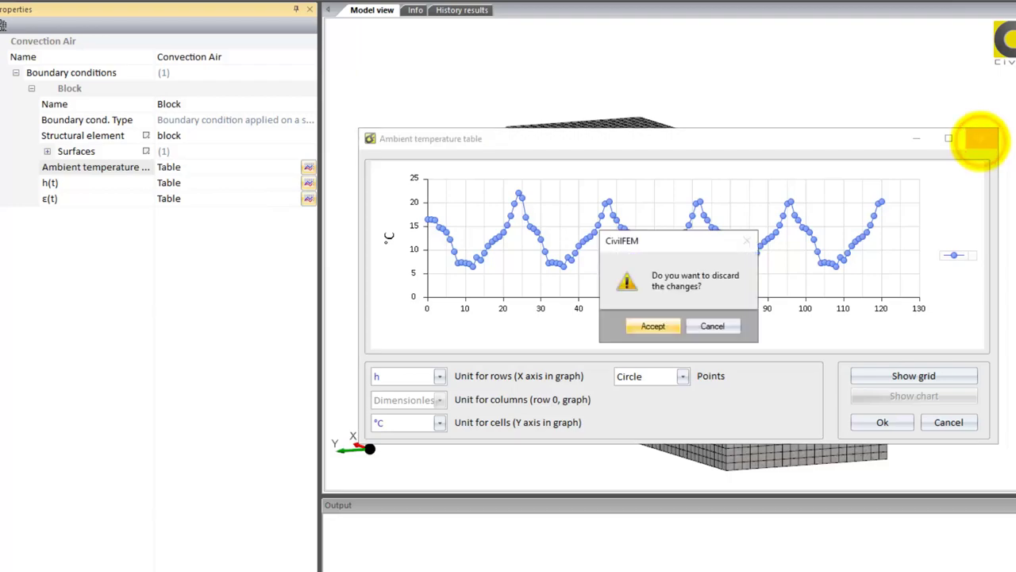
click(653, 325)
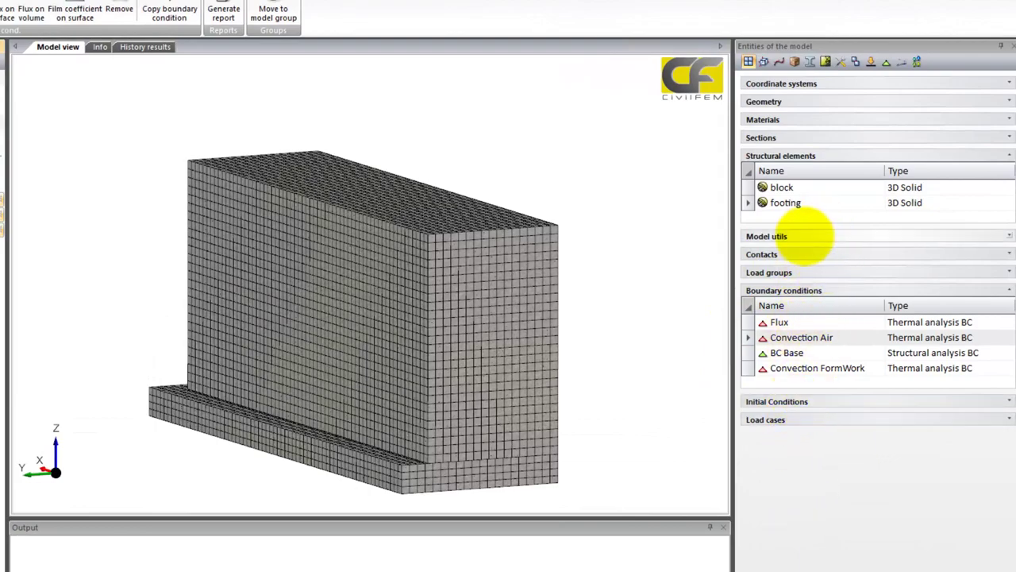
- Inspect the first Spring on surface model util, showing it on the mesh briefly and hiding it again
click(806, 235)
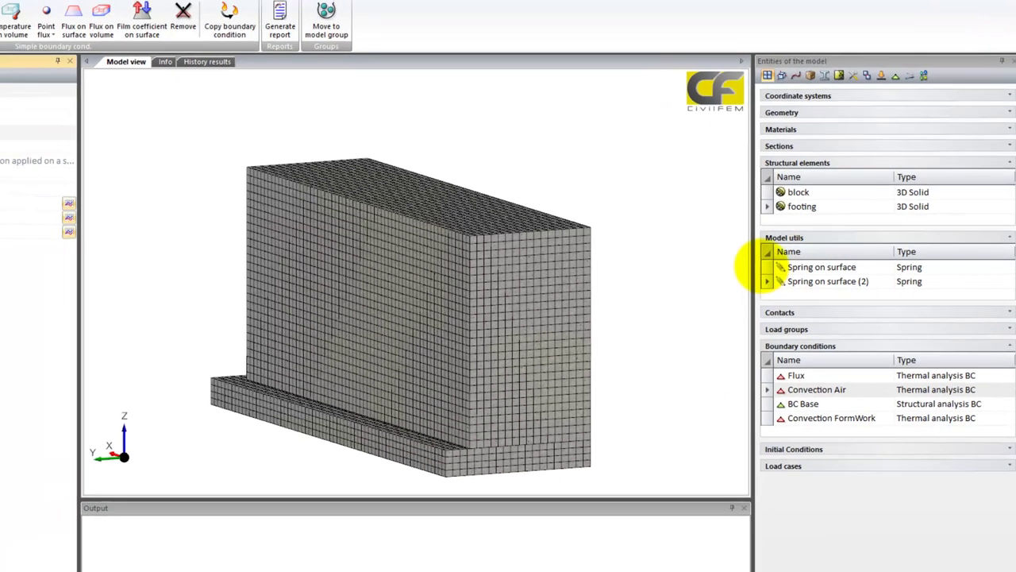
click(774, 266)
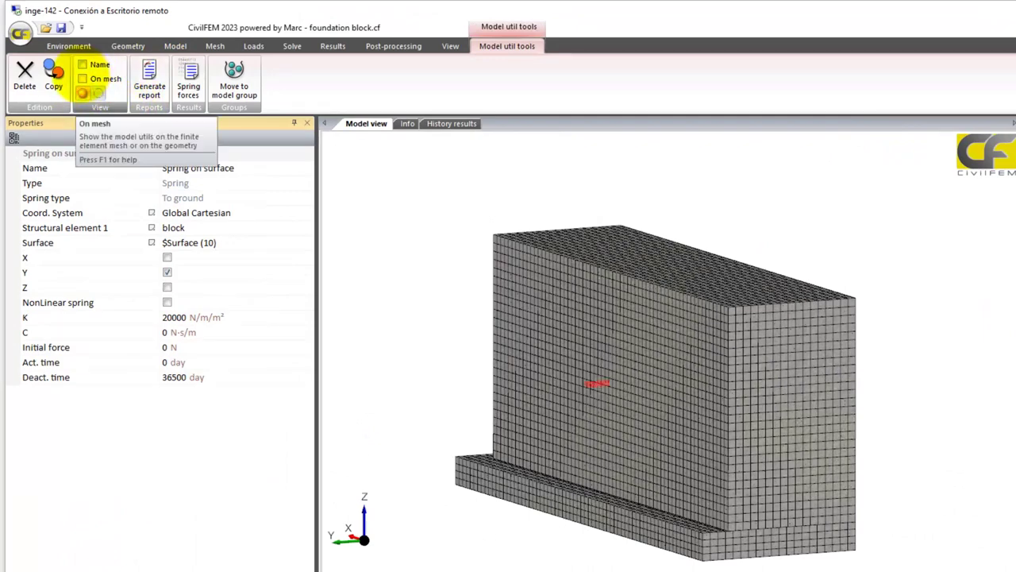
click(83, 78)
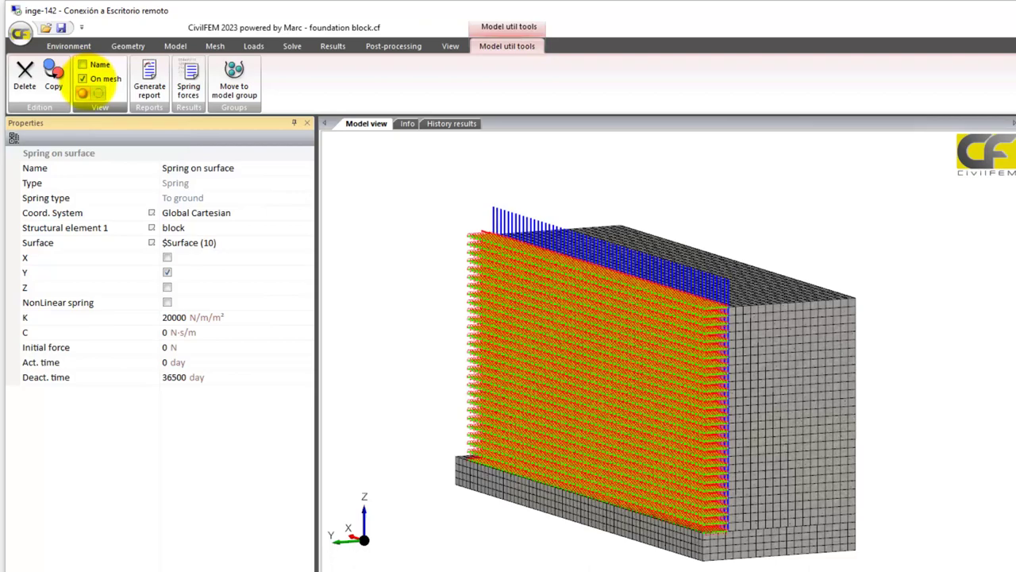
click(83, 78)
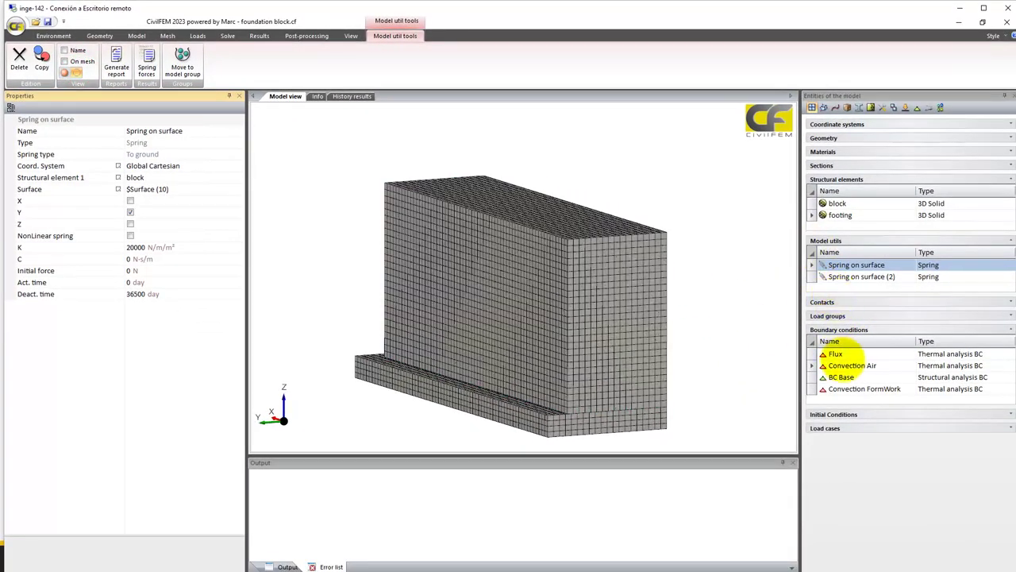
- Examine the Convection FormWork boundary condition and the settings of load case maturing_001
click(846, 388)
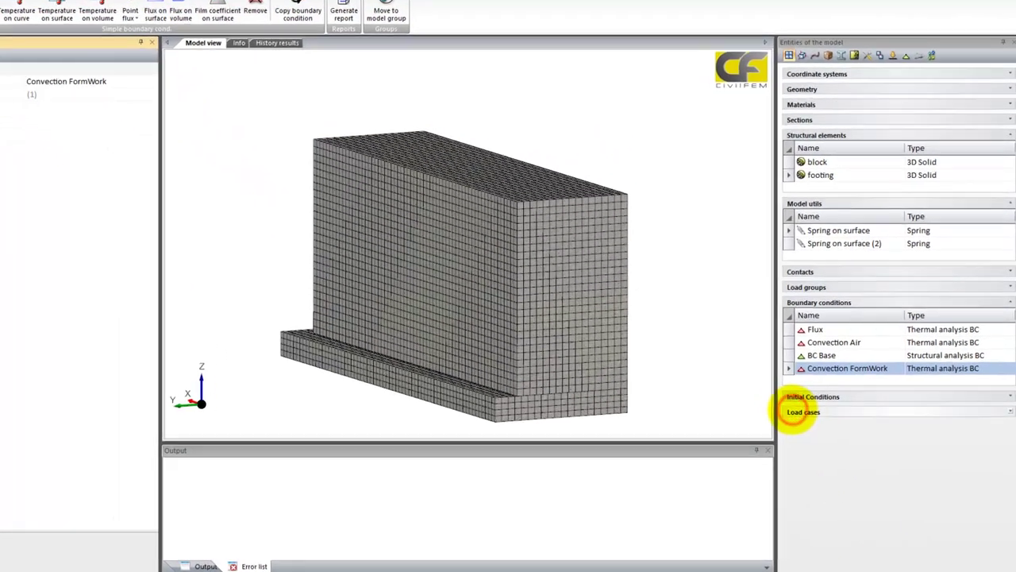
click(821, 426)
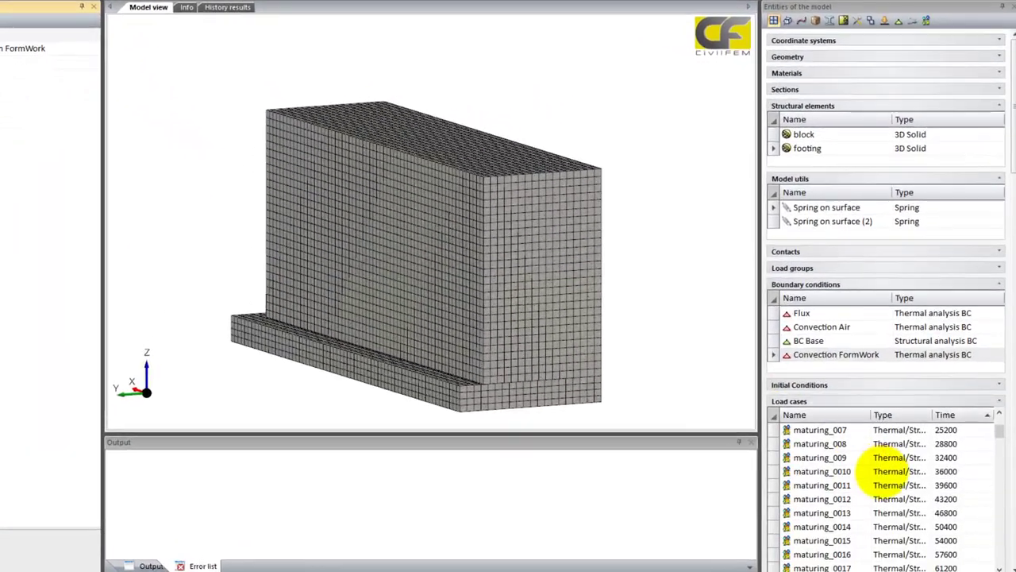
click(834, 429)
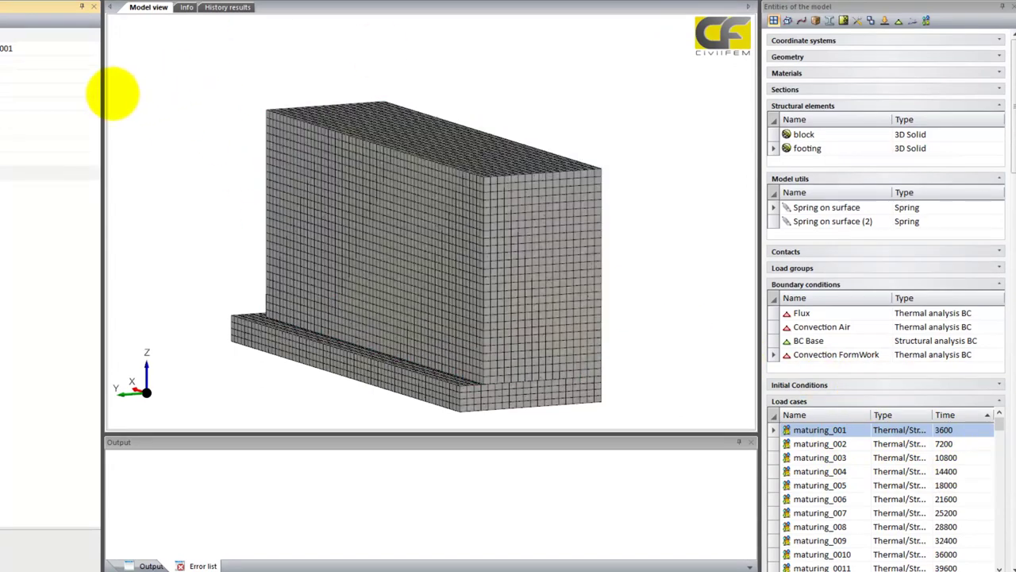
- Show the cracking properties of the C20/25 new concrete and set its variable cracking stress to Age
click(807, 73)
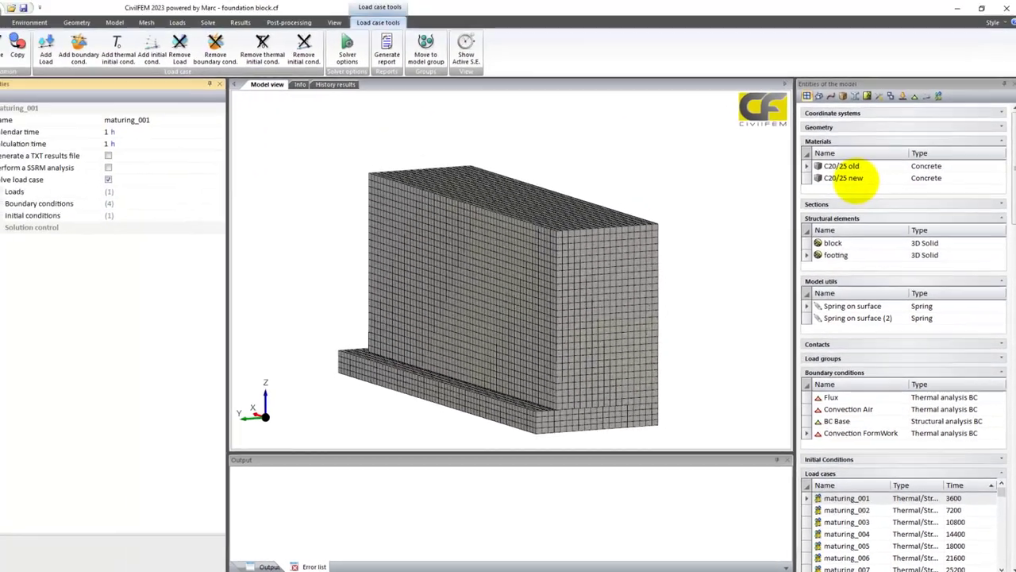
click(816, 115)
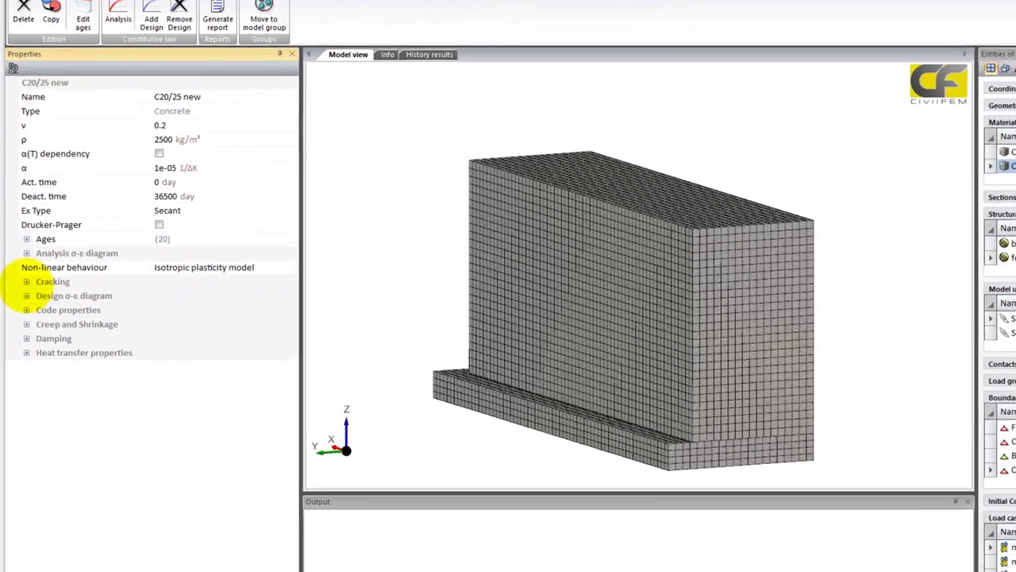
click(22, 282)
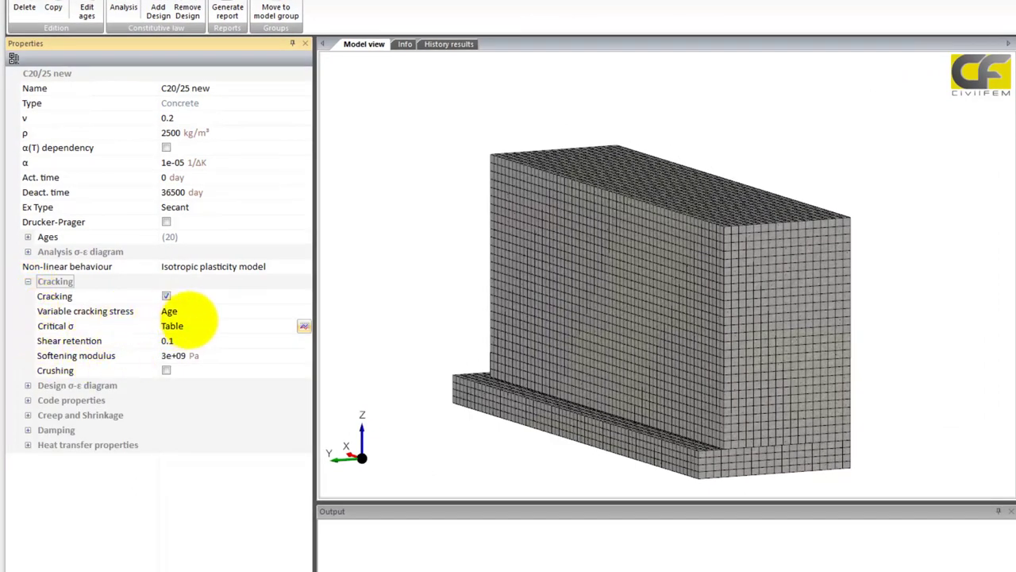
click(288, 310)
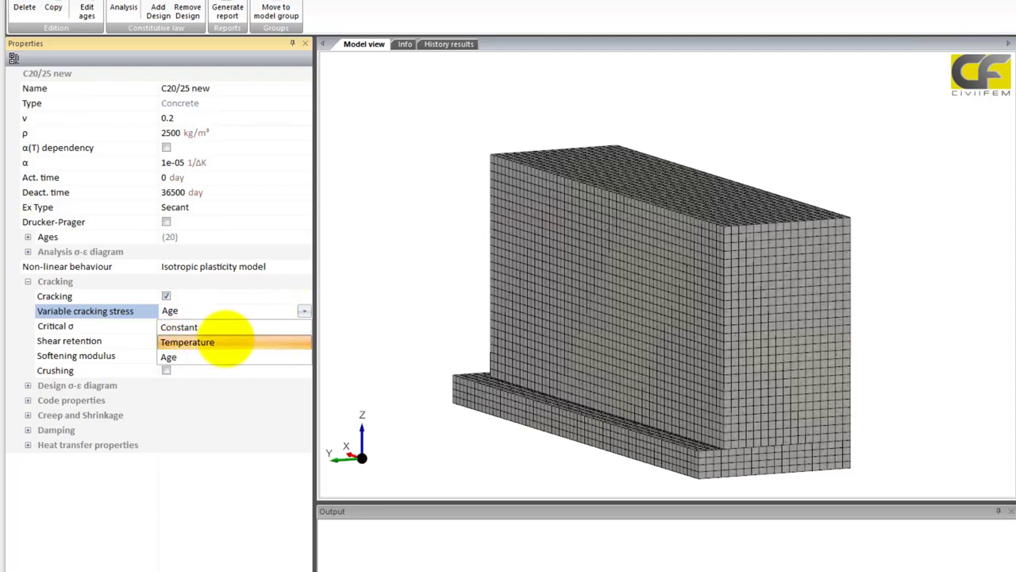
click(181, 358)
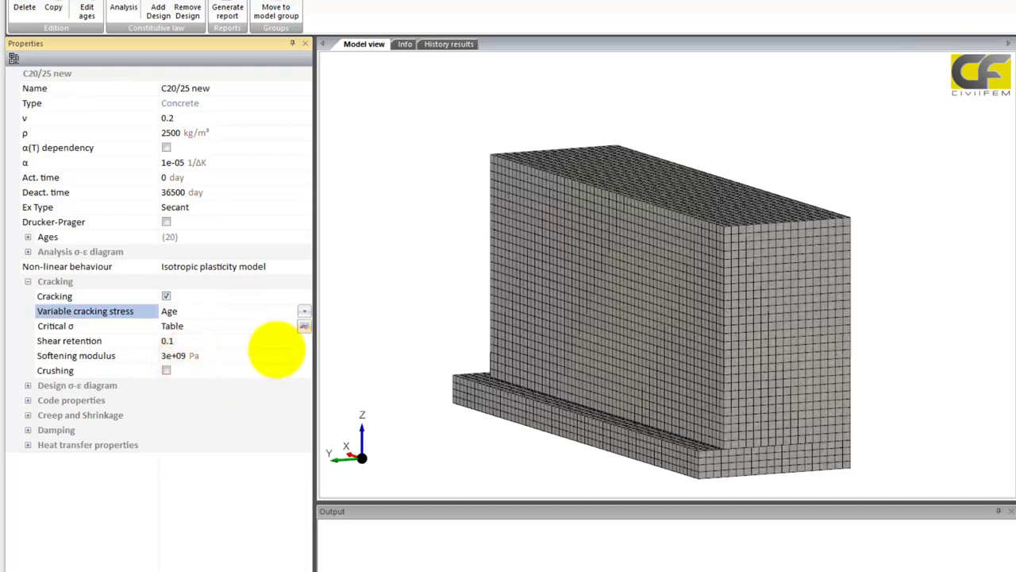
- Review the age-dependent Critical σ table of the concrete as a chart and accept it
click(304, 326)
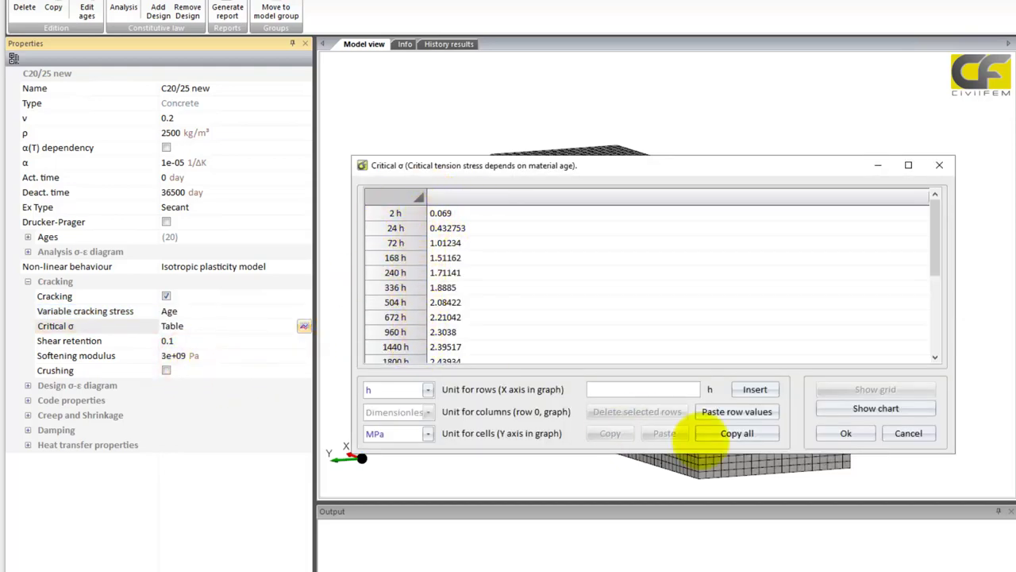
click(852, 410)
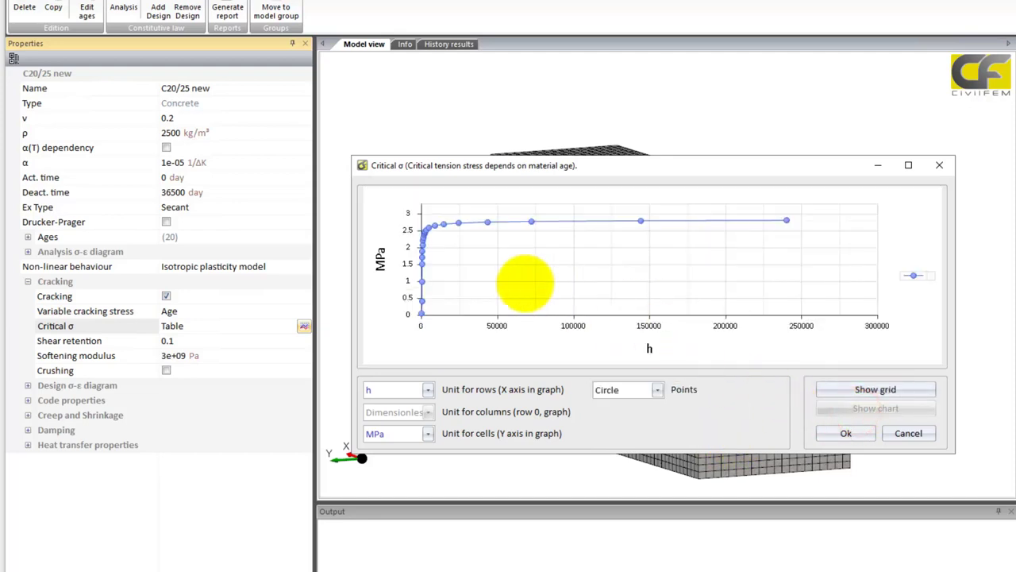
mouse_move(423, 313)
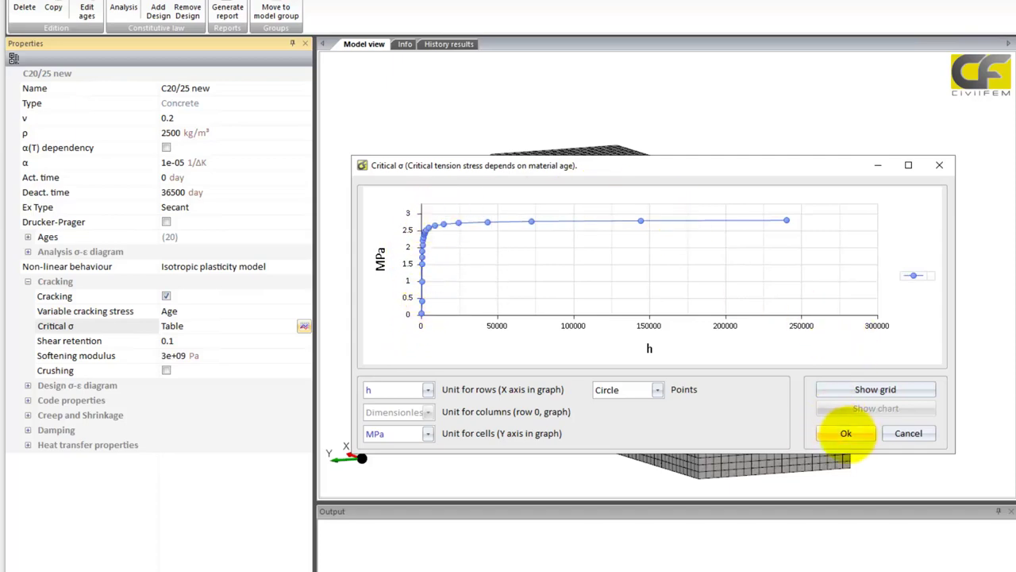
click(848, 433)
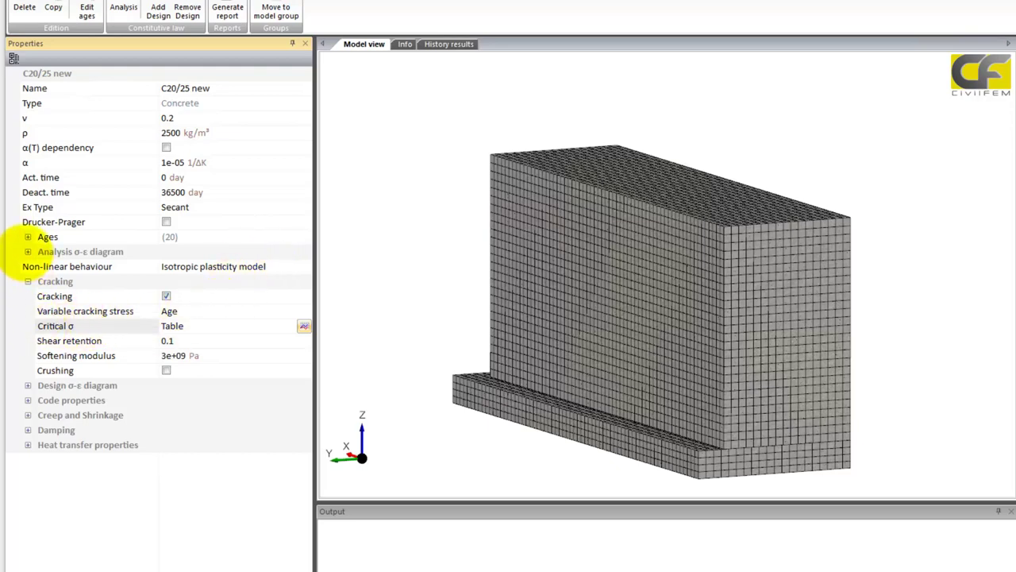
- Chart the concrete's analysis stress-strain data, close it discarding changes, and show the creep and shrinkage settings
click(28, 251)
click(304, 281)
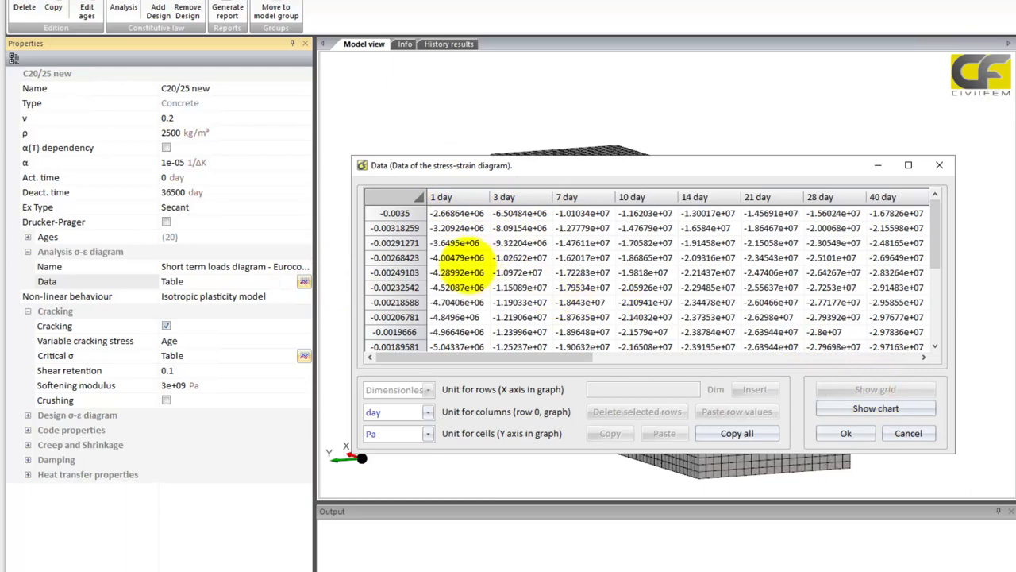
click(860, 409)
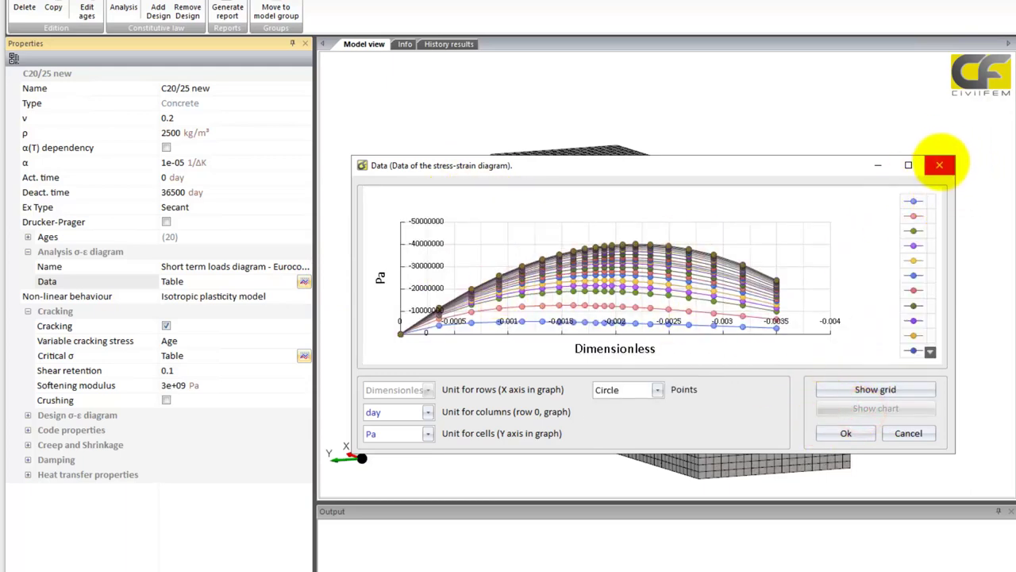
click(940, 165)
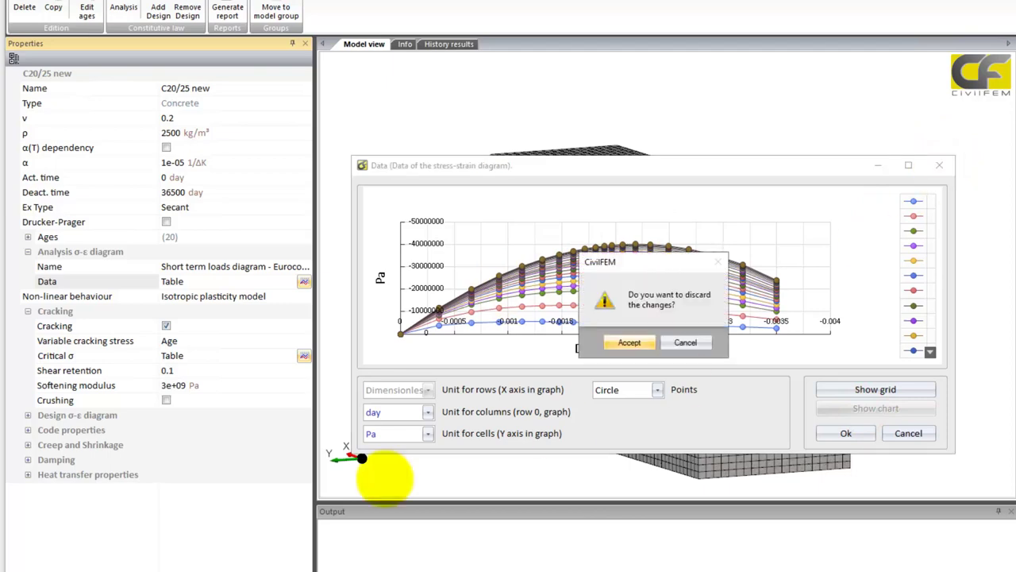
click(629, 342)
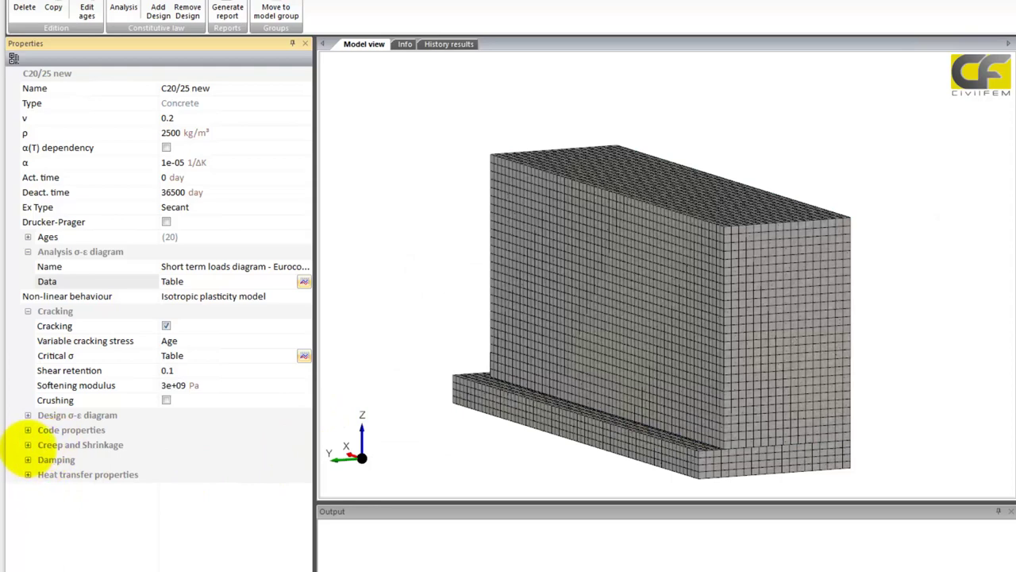
click(28, 444)
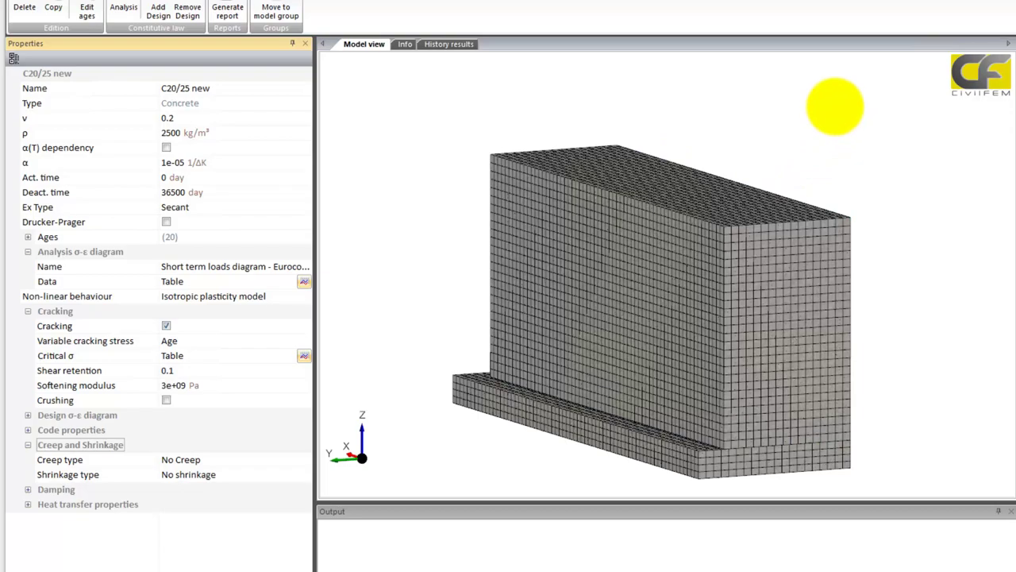
middle_drag(918, 383, 906, 323)
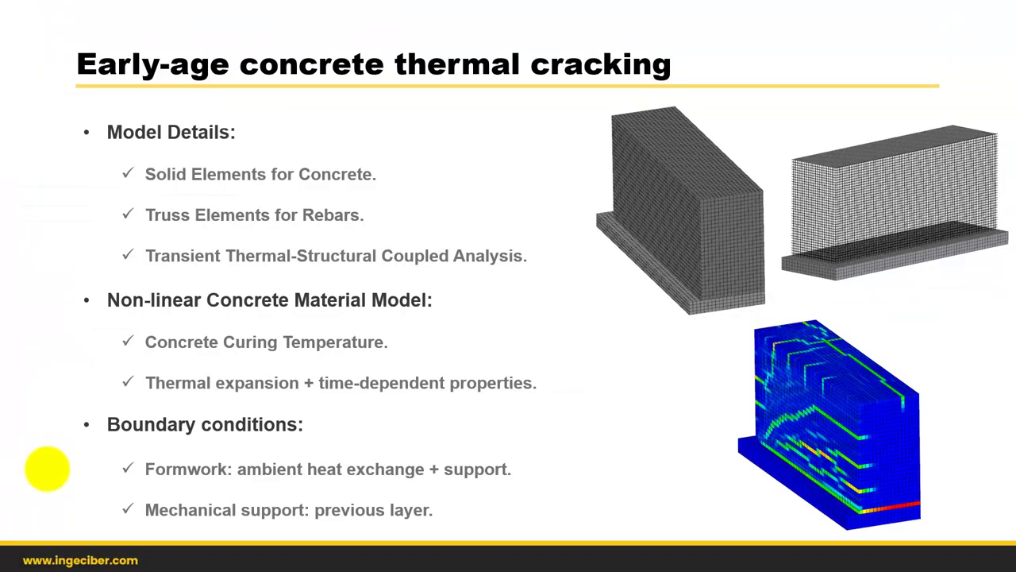
key(Right)
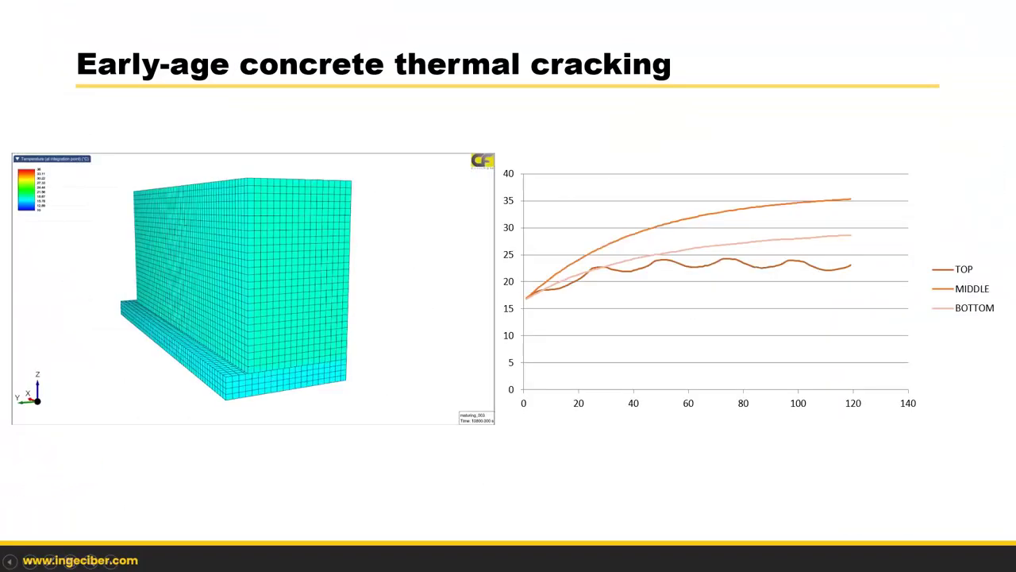
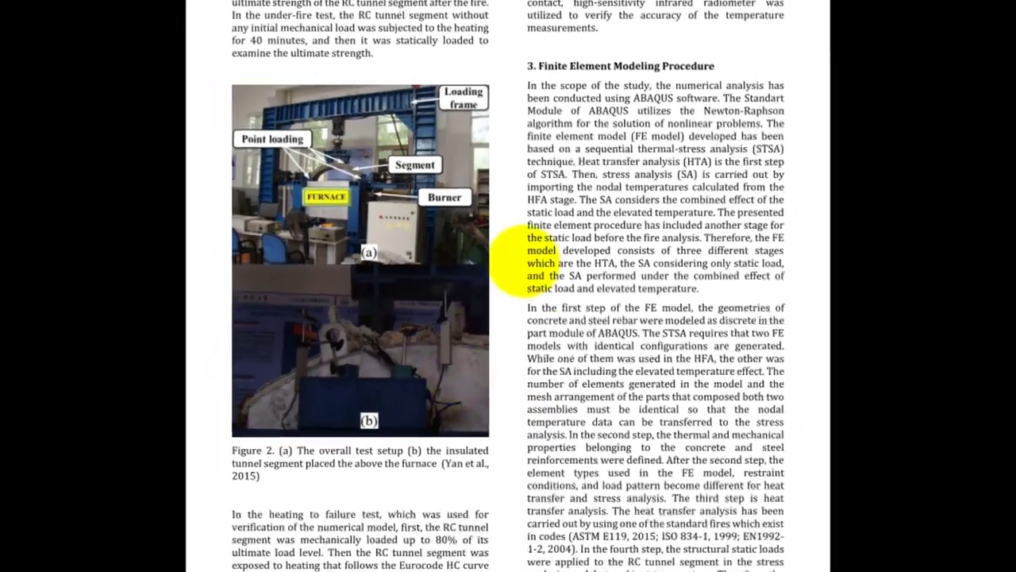
- Read through the paper's finite element modelling, material models, numerical results and conclusions for the RC tunnel segment
scroll(499, 235, down, 3)
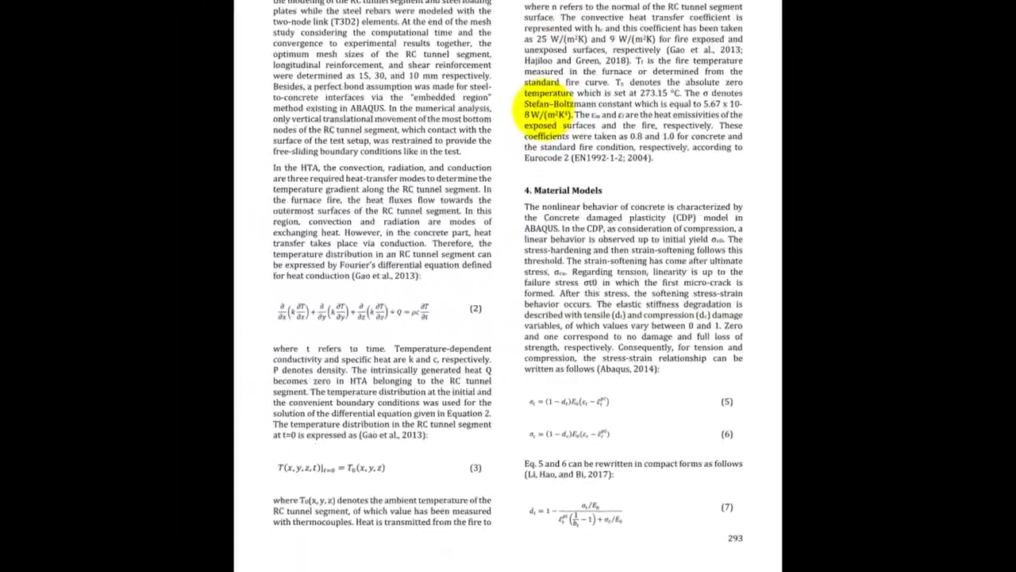
scroll(528, 215, down, 3)
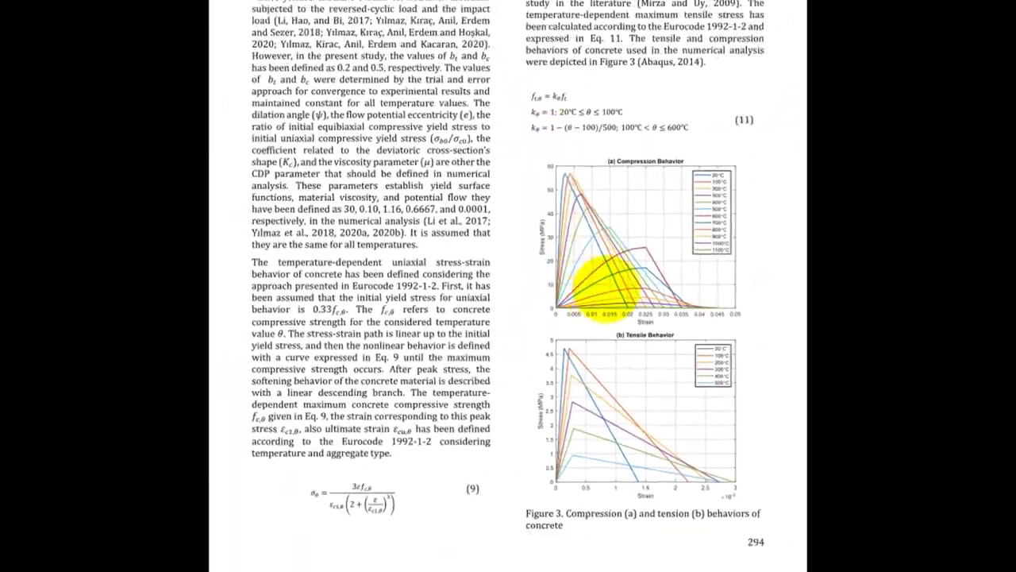
scroll(468, 257, down, 3)
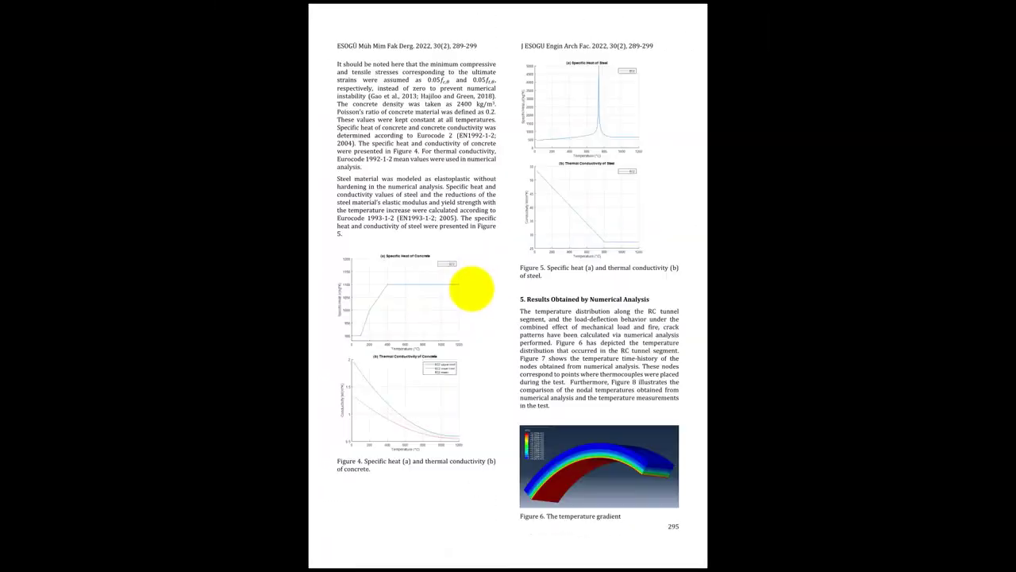
scroll(472, 341, down, 5)
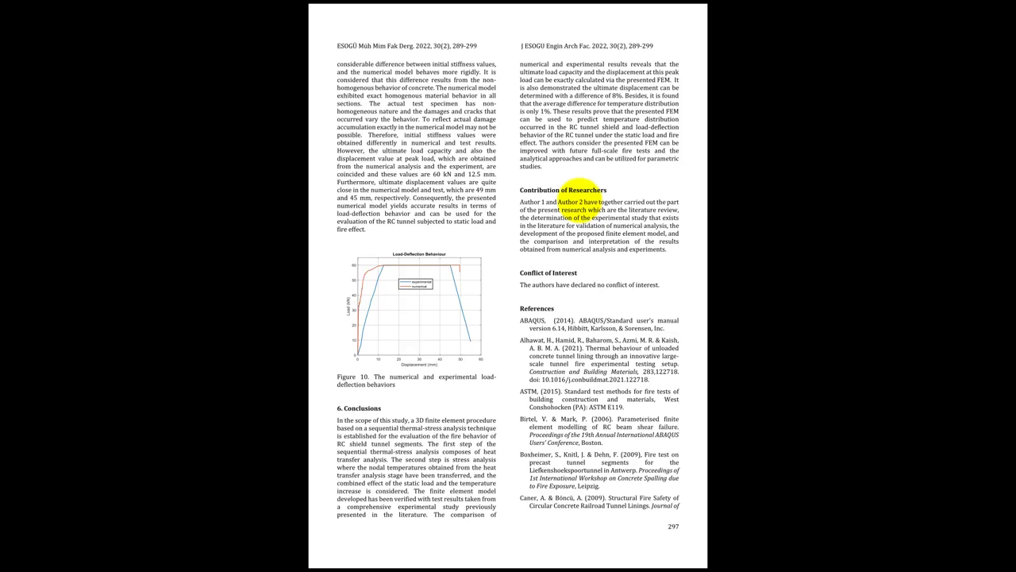
- Switch to CivilFEM, show the properties of the fire thermal boundary condition and examine the arch segment from below
key(alt+Tab)
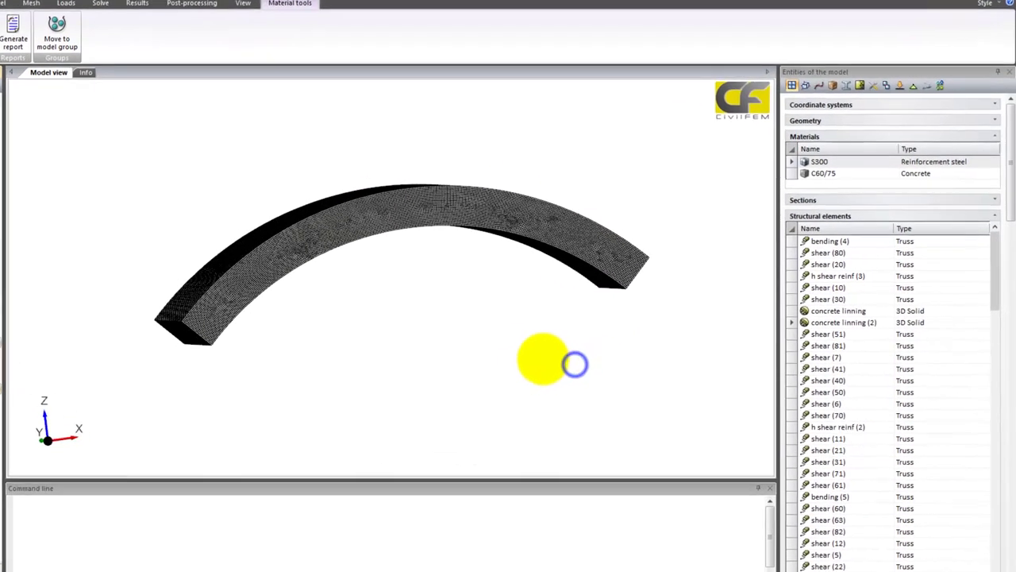
click(996, 212)
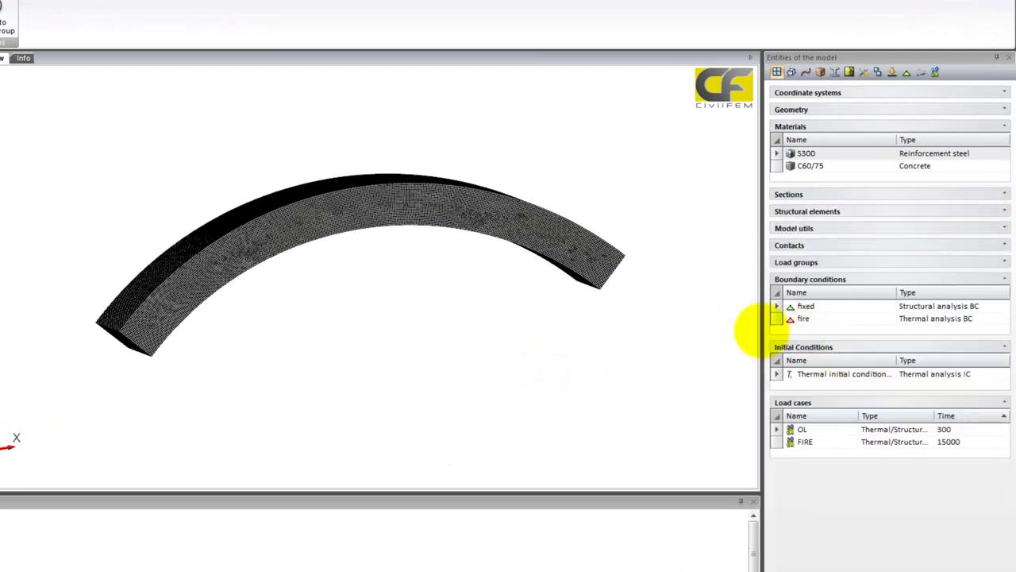
click(778, 321)
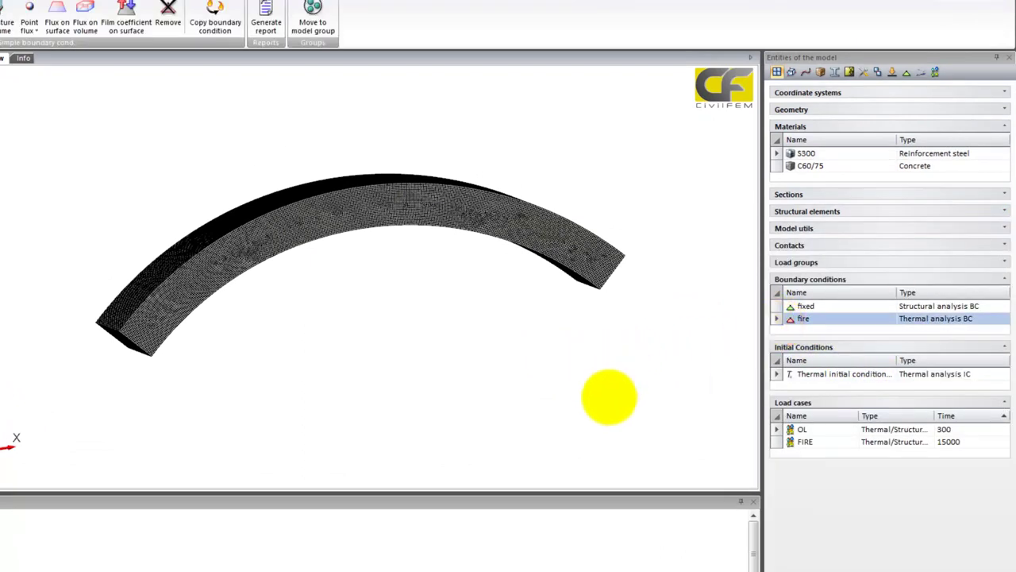
middle_drag(608, 397, 574, 274)
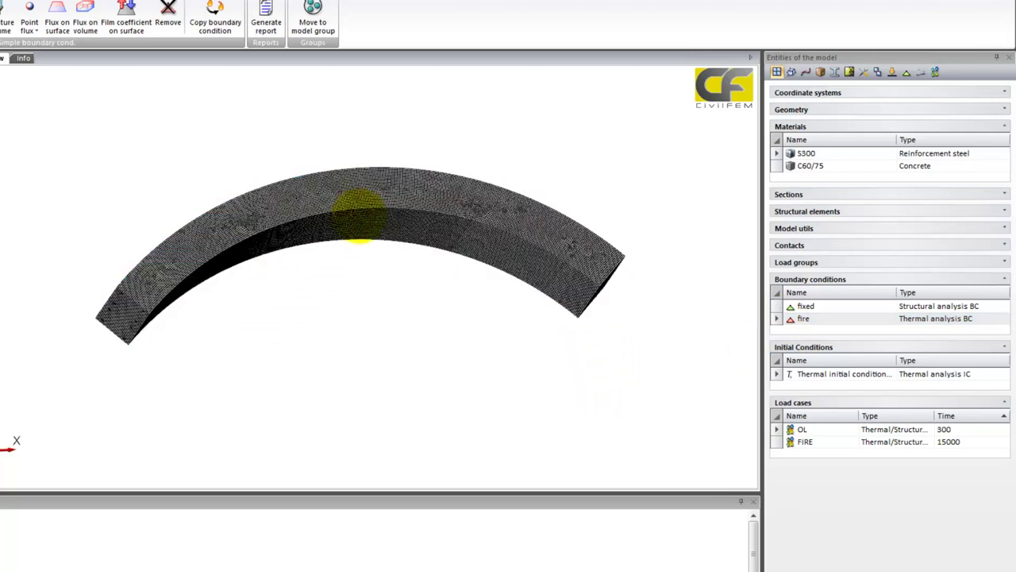
middle_drag(692, 224, 541, 320)
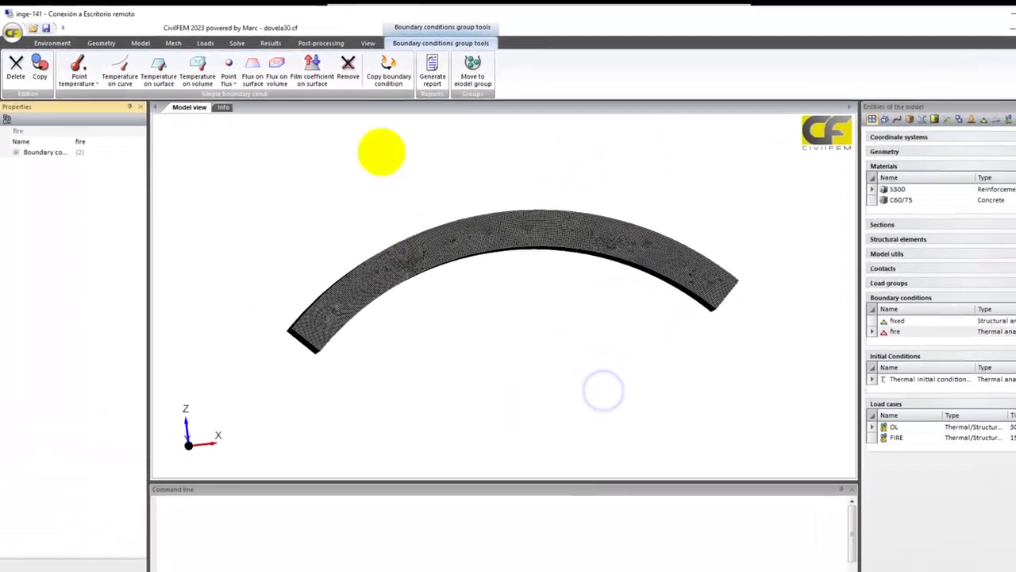
- Plot the Structural loads group on the arch and inspect the load arrows in an oblique view
click(244, 52)
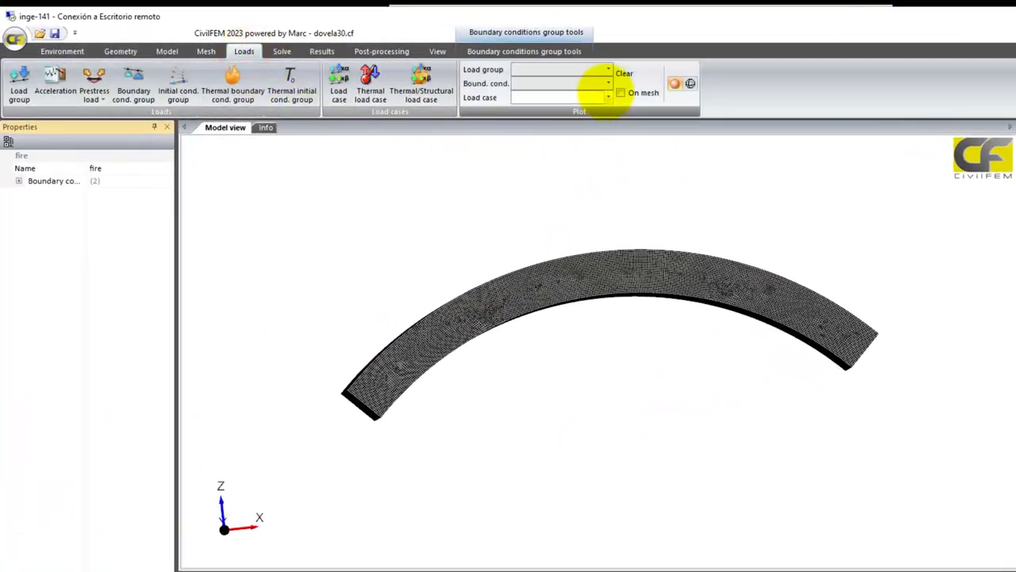
click(605, 69)
click(592, 89)
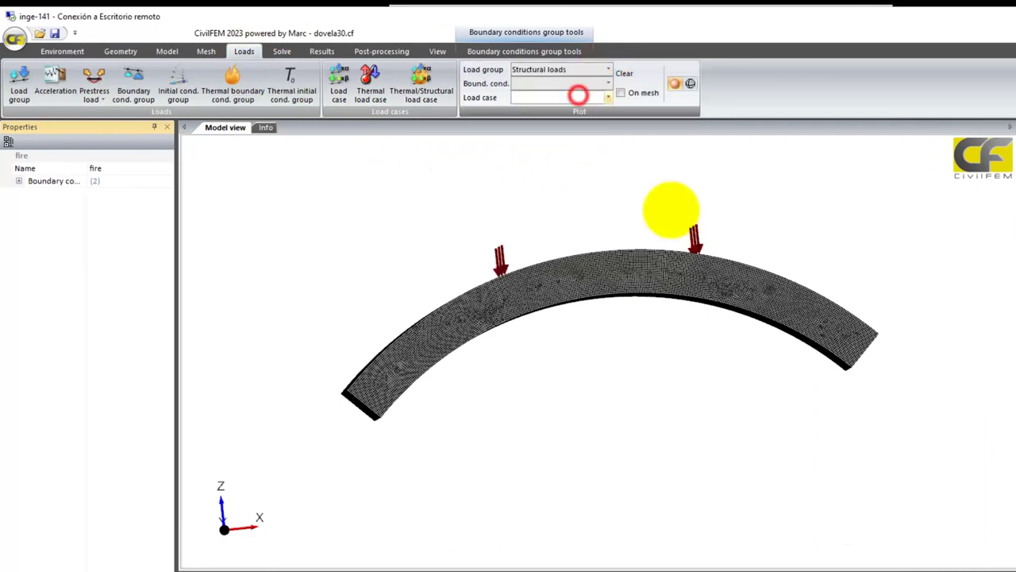
drag(857, 222, 463, 358)
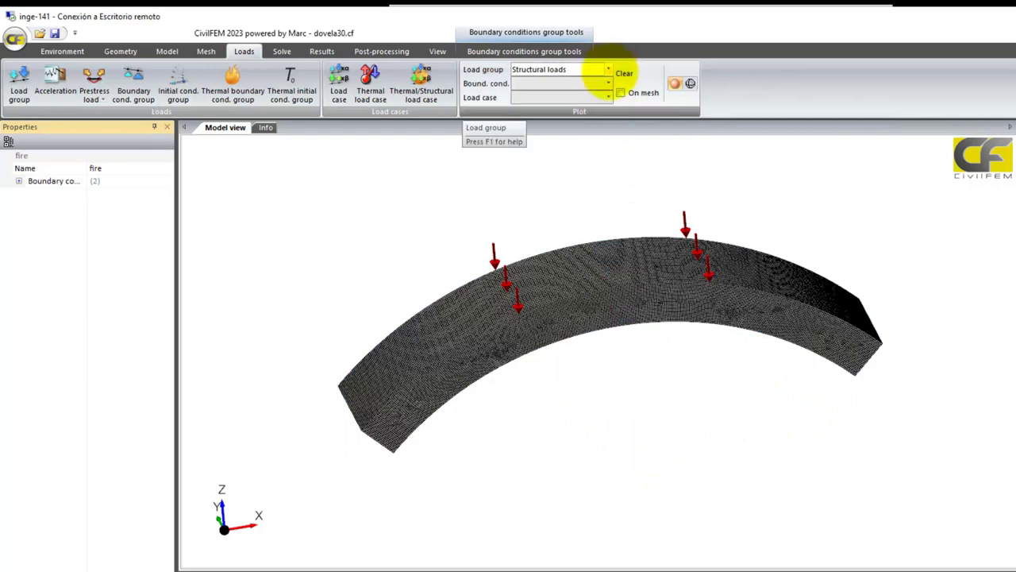
- Plot the fire boundary condition on the mesh and examine the exposed inner face of the arch
click(609, 84)
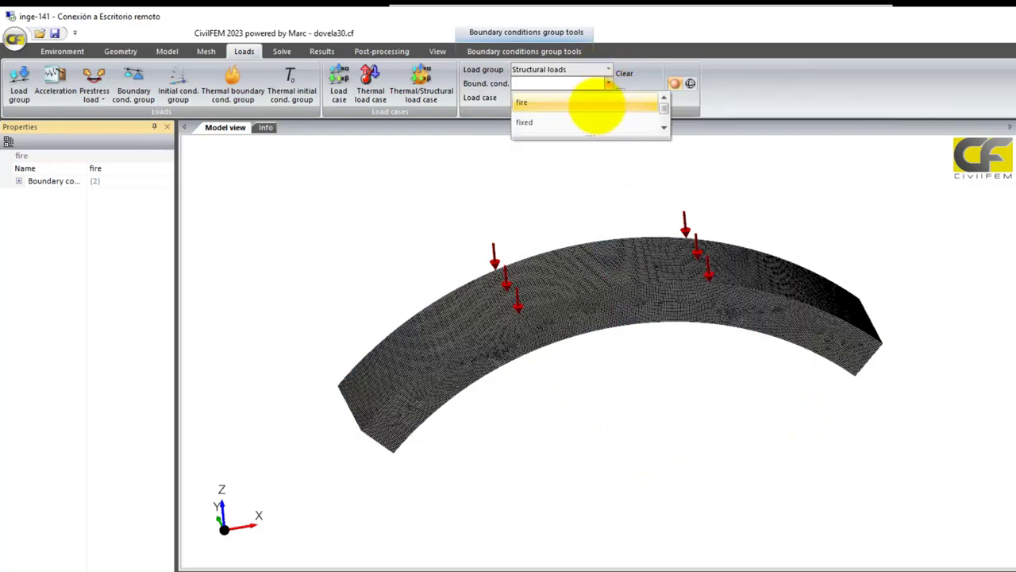
click(596, 106)
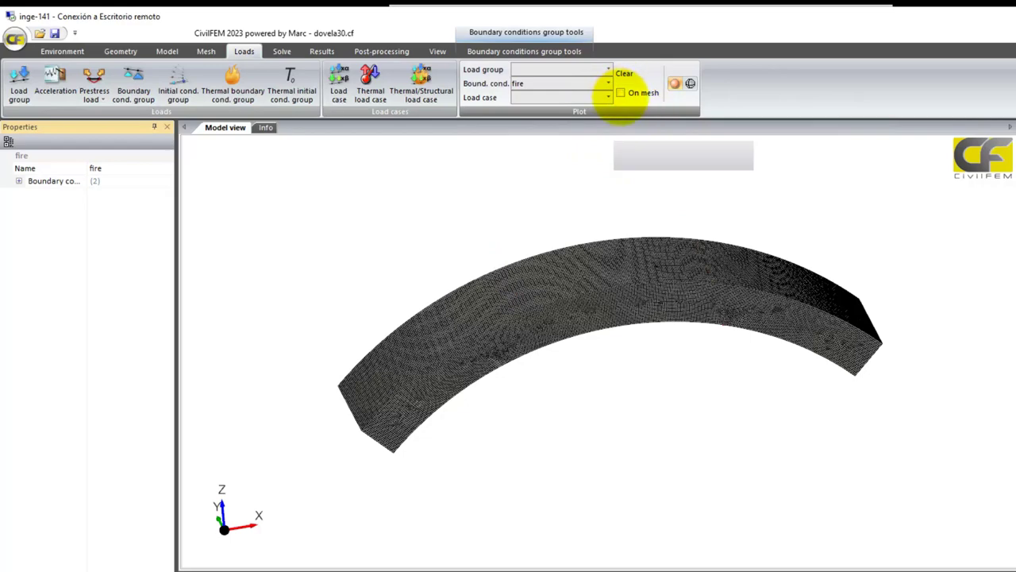
click(621, 93)
mouse_move(759, 325)
middle_down()
mouse_move(748, 199)
mouse_move(755, 413)
mouse_move(494, 444)
mouse_move(840, 190)
mouse_move(840, 273)
mouse_move(869, 193)
middle_up()
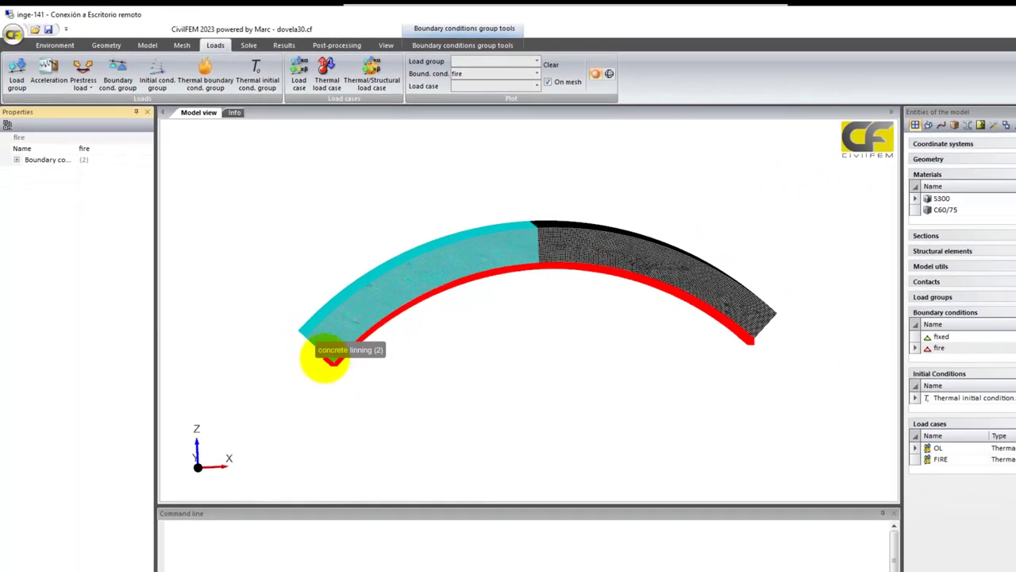
middle_drag(370, 362, 542, 492)
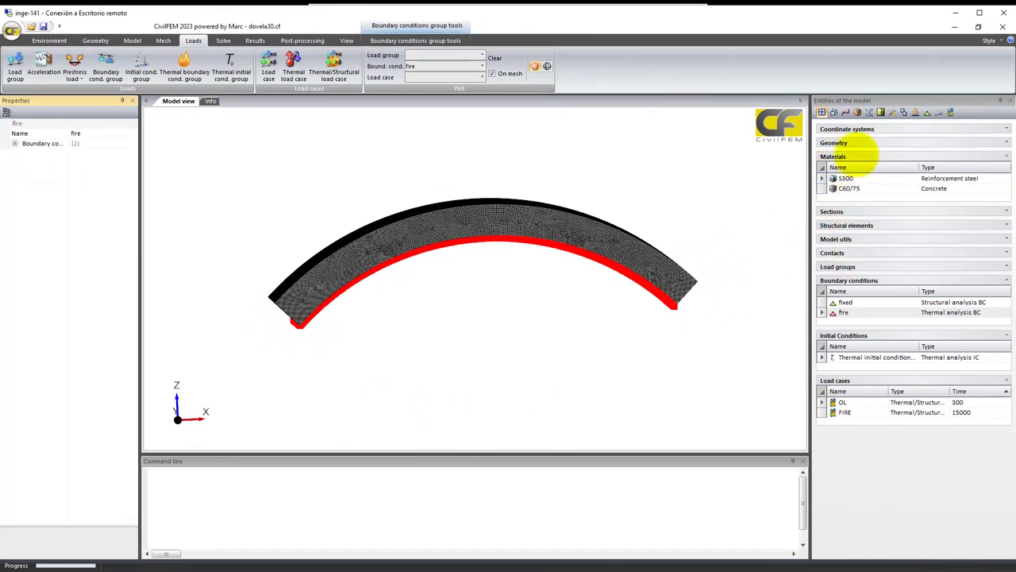
- Show the heat transfer properties of the C60/75 concrete, review its Kt(T) conductivity table as a chart and accept it
click(848, 187)
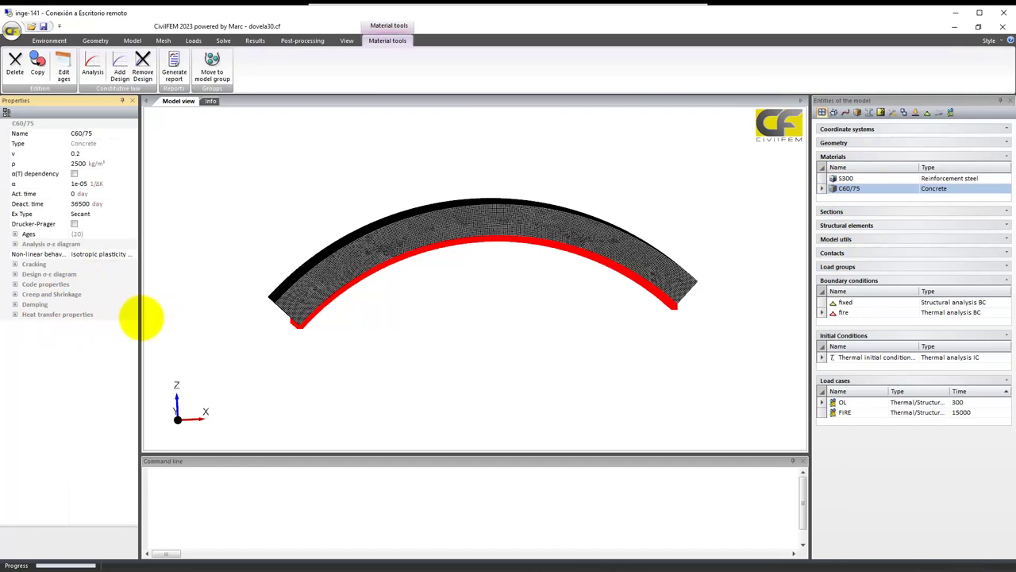
drag(139, 317, 182, 318)
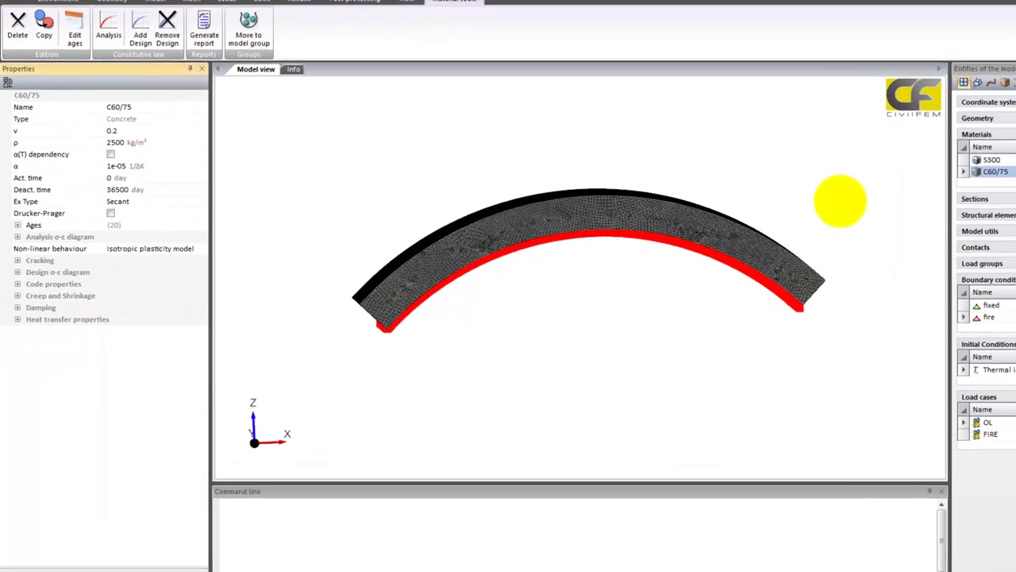
click(20, 324)
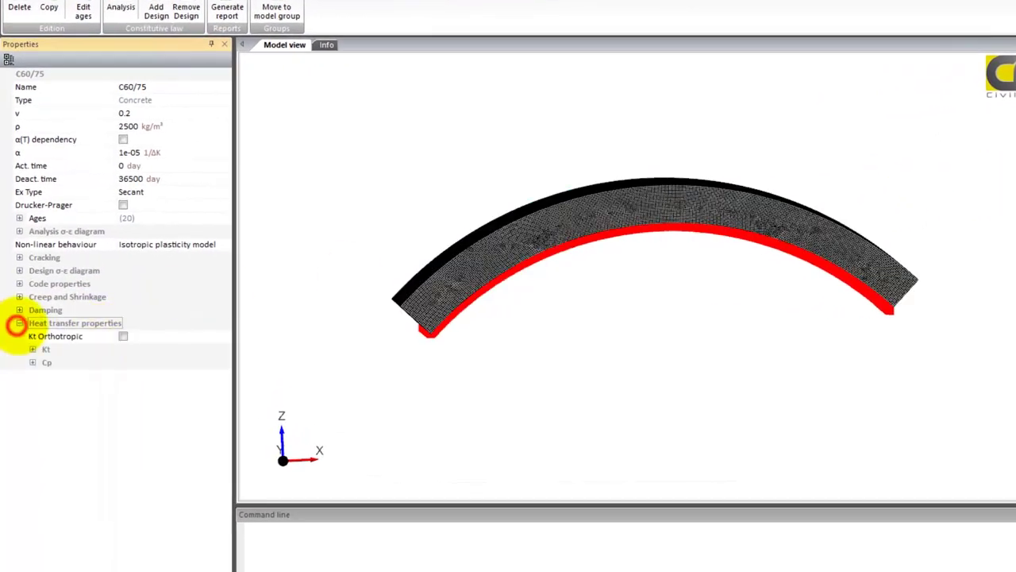
click(33, 350)
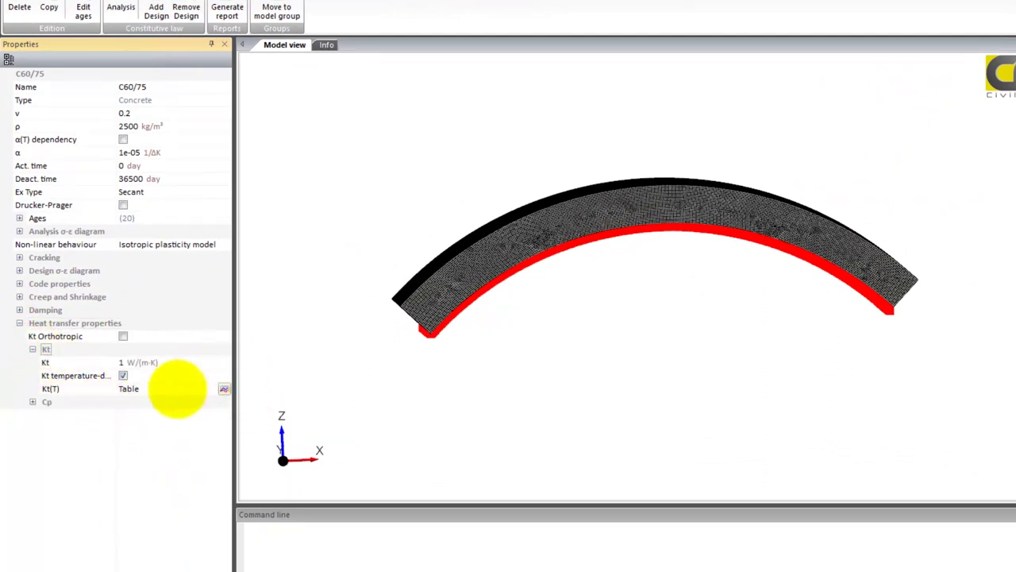
click(222, 387)
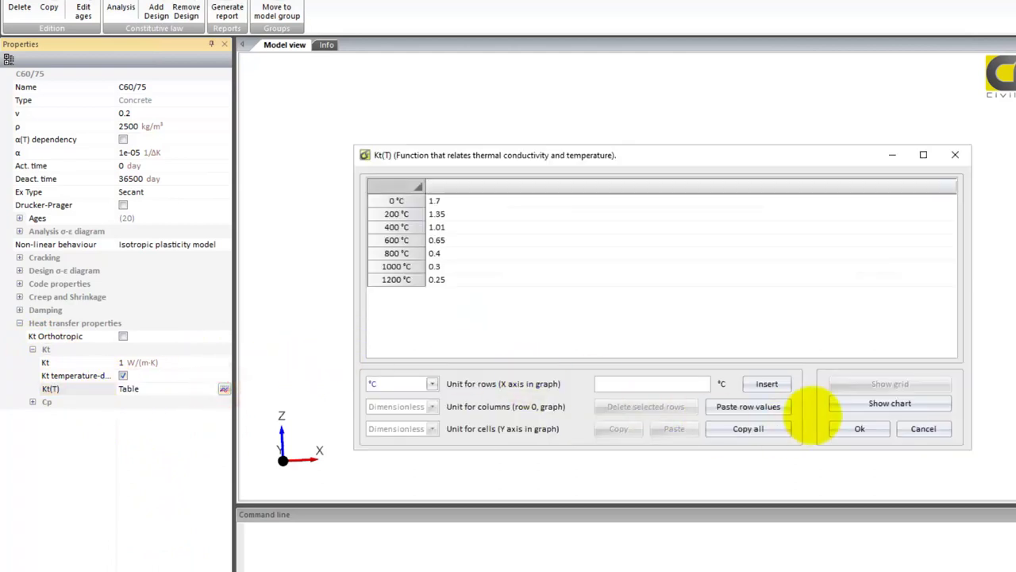
click(889, 402)
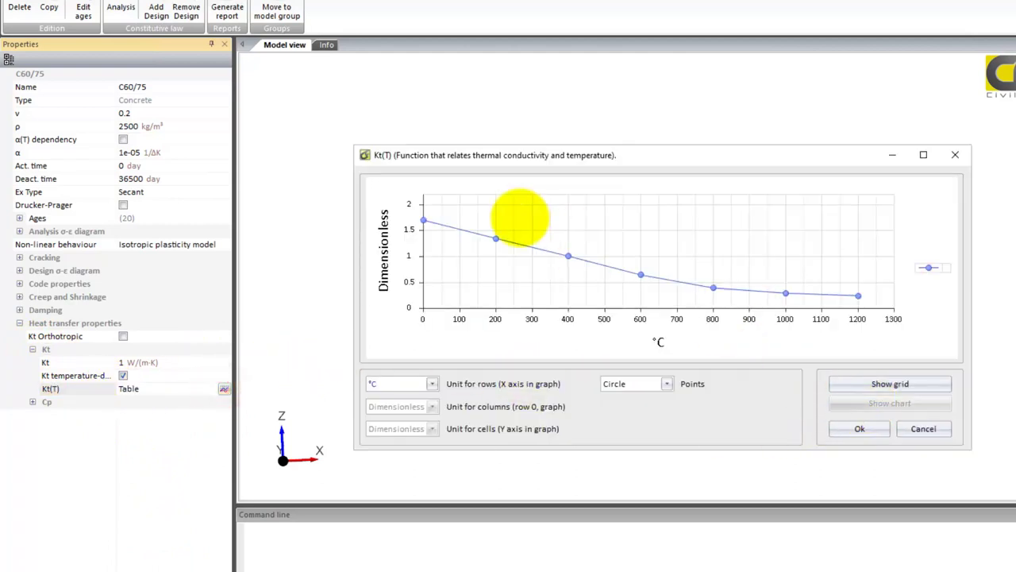
click(864, 430)
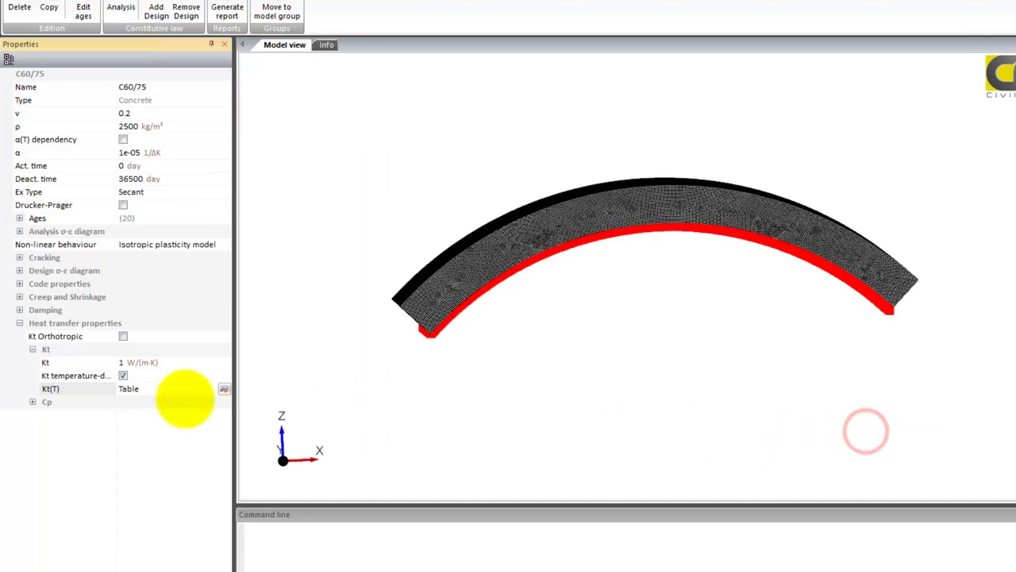
- Reopen the C60/75 concrete's Kt(T) table, chart it again and accept it
click(46, 402)
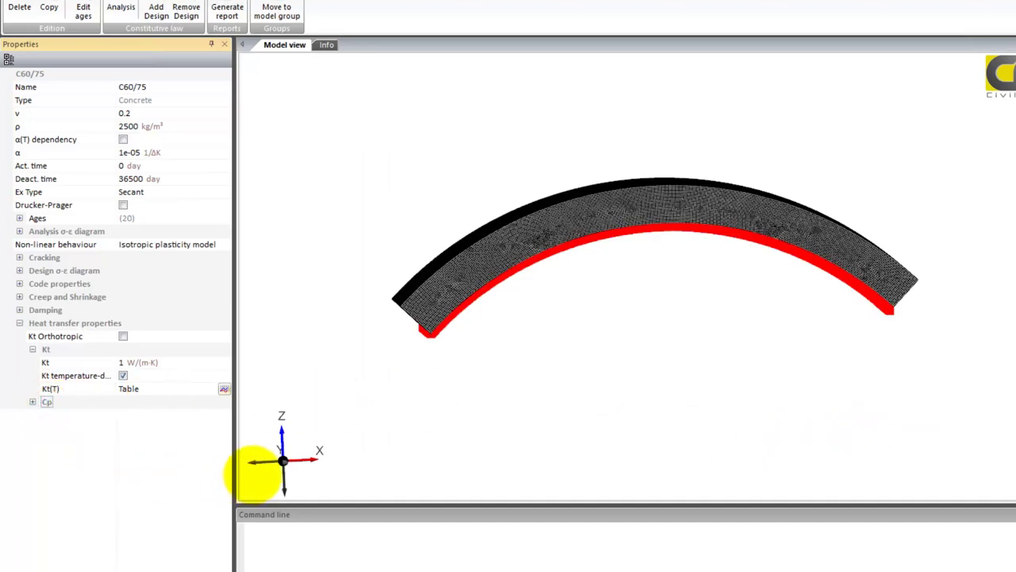
click(223, 387)
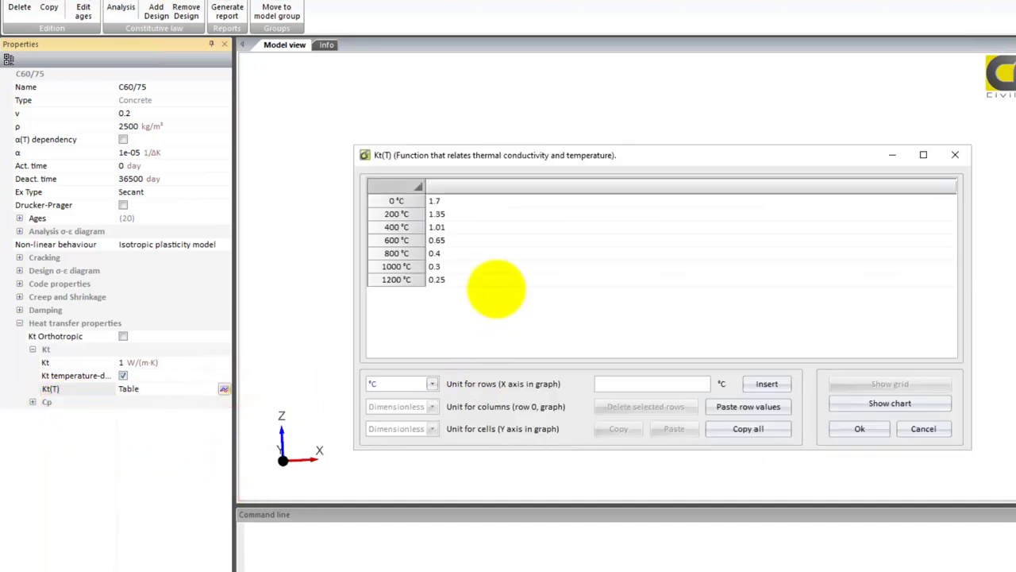
click(889, 403)
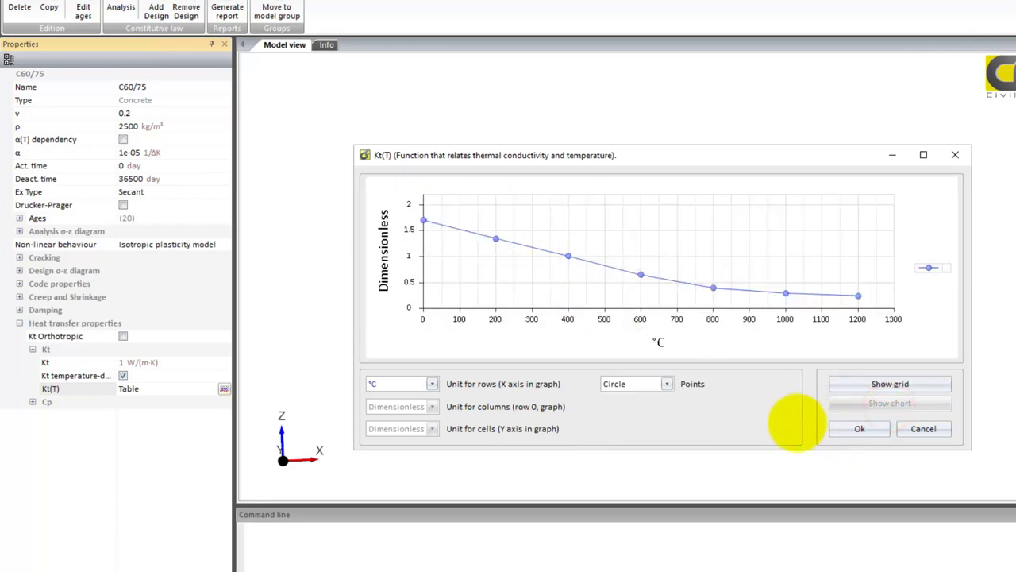
click(852, 422)
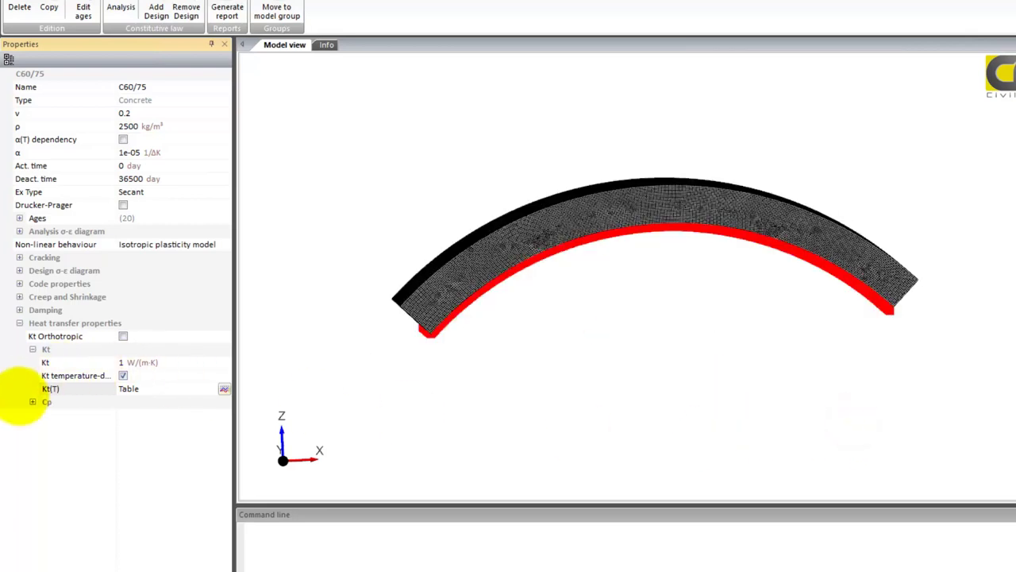
- Review the C60/75 concrete's Cp(T) specific heat table as a chart and accept it
click(33, 402)
click(223, 441)
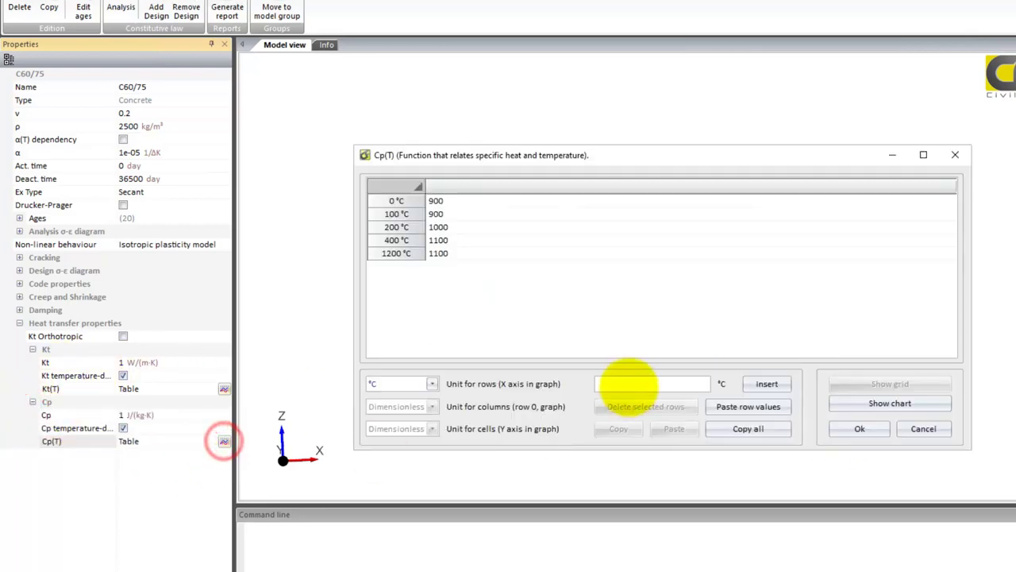
click(889, 403)
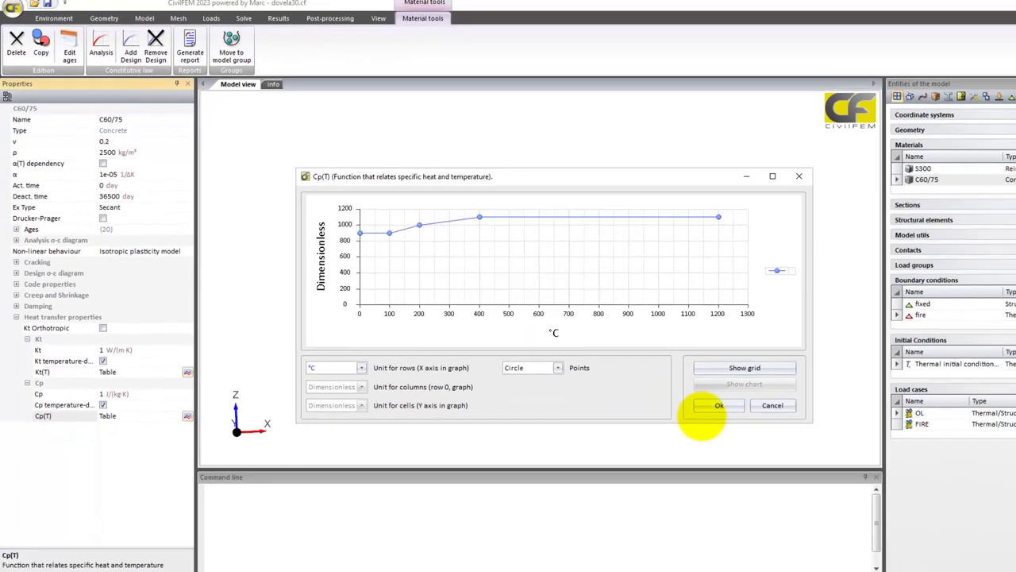
click(860, 428)
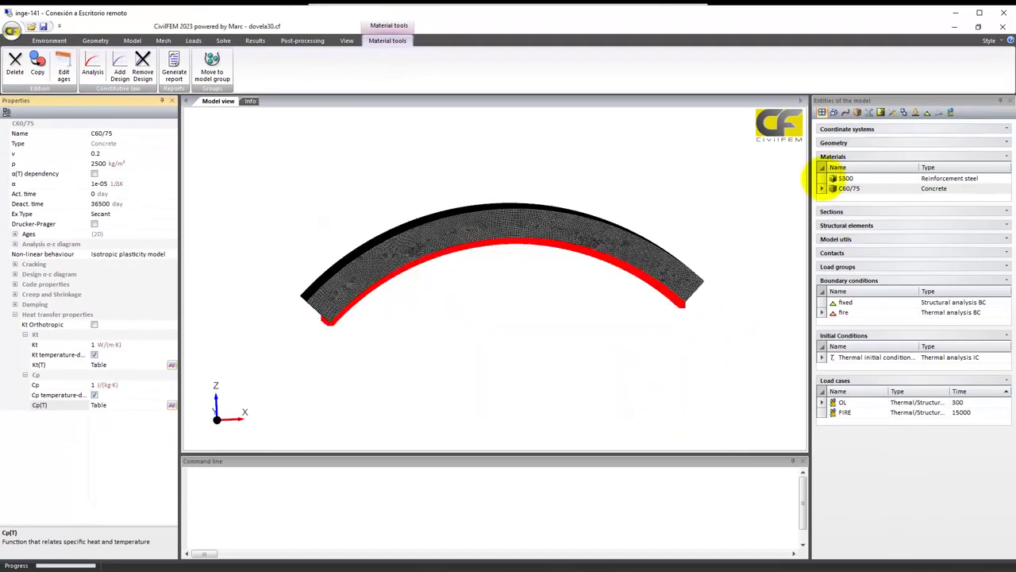
- Show the heat transfer properties of the S300 reinforcement steel and chart its Kt(T) thermal conductivity table
click(826, 180)
click(15, 283)
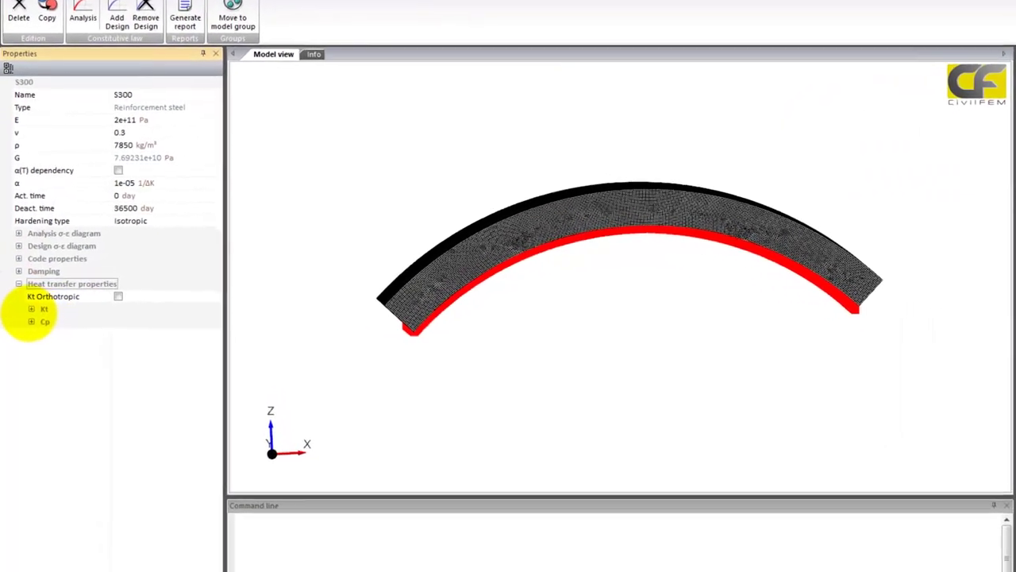
click(31, 309)
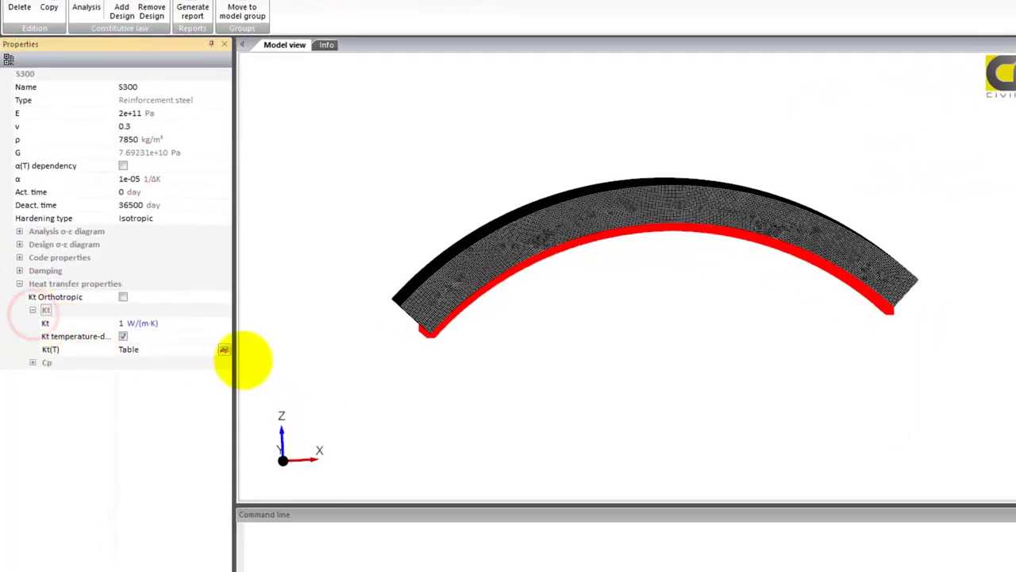
click(215, 347)
click(913, 404)
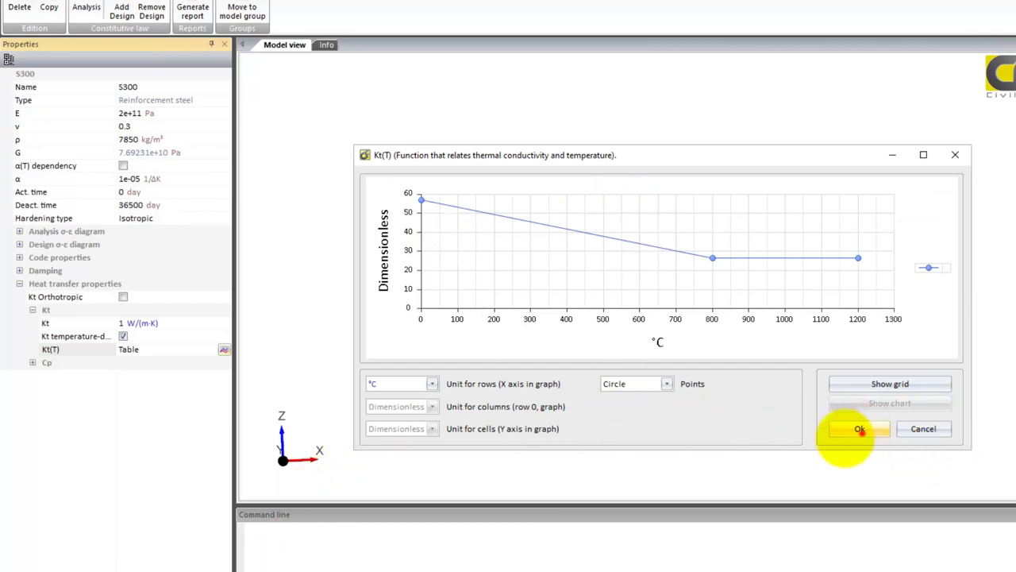
- Accept the S300 steel's Kt(T) table, then review its Cp(T) specific heat table as a chart and accept it
click(860, 429)
click(32, 362)
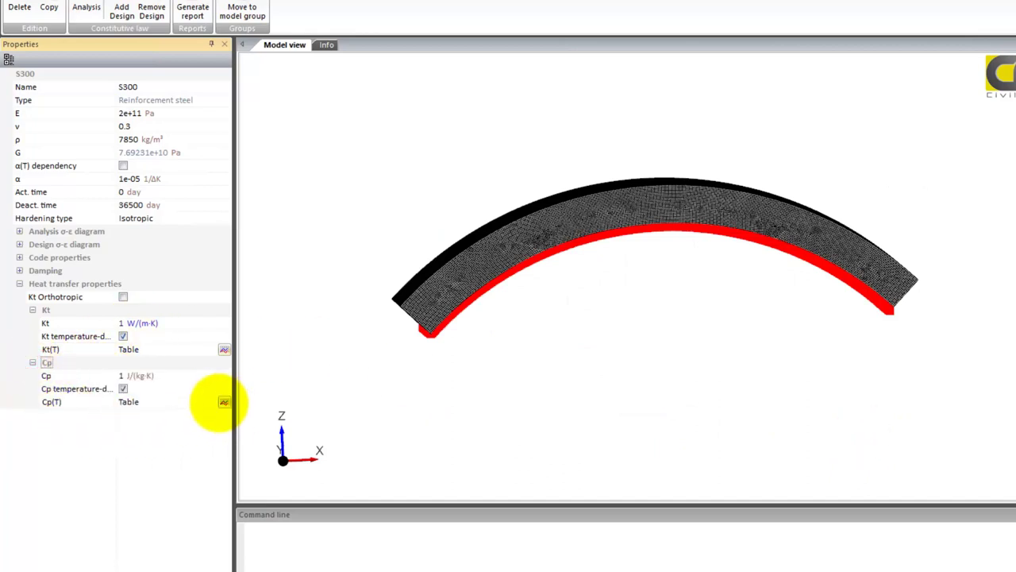
click(224, 402)
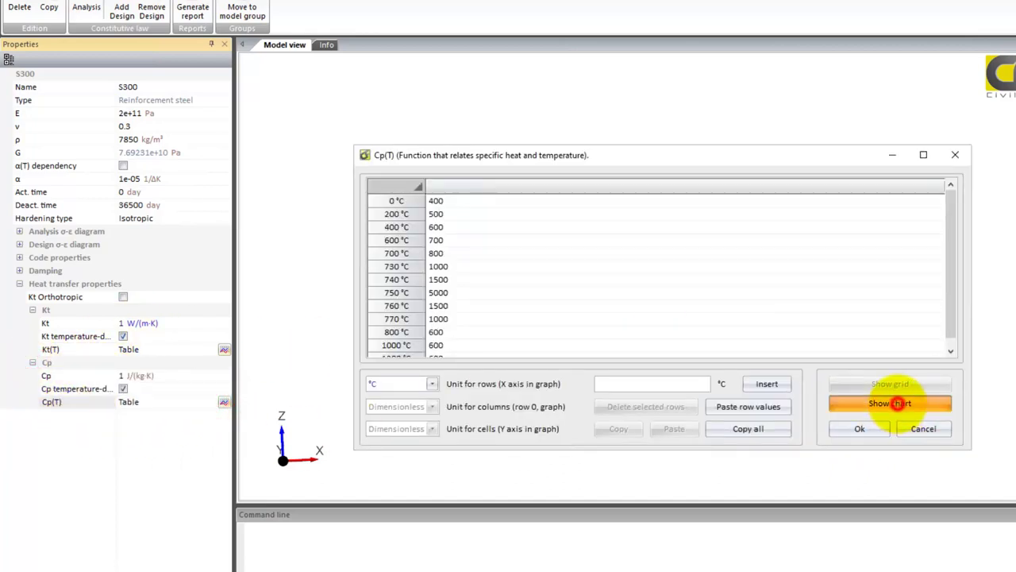
click(897, 404)
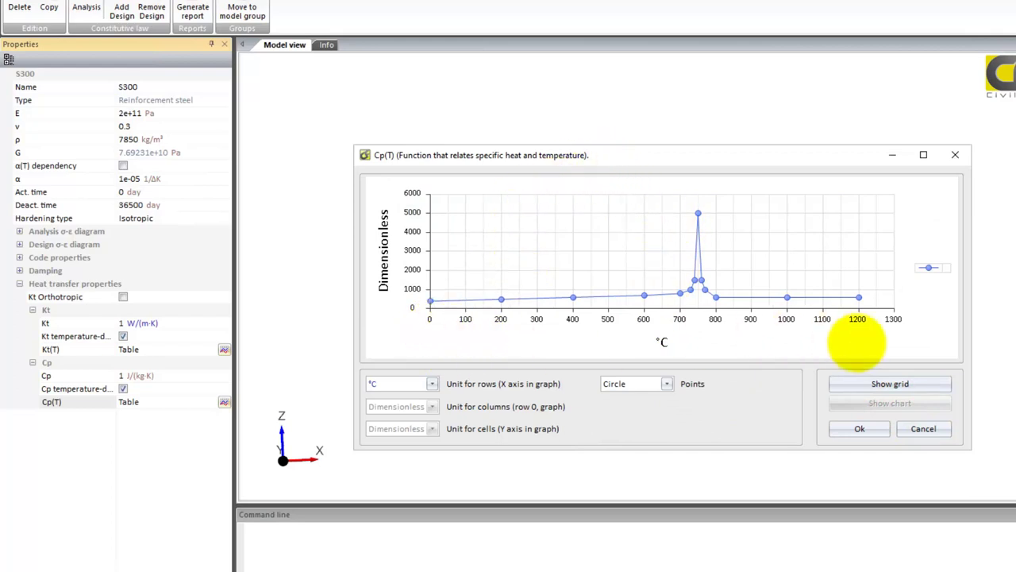
click(861, 430)
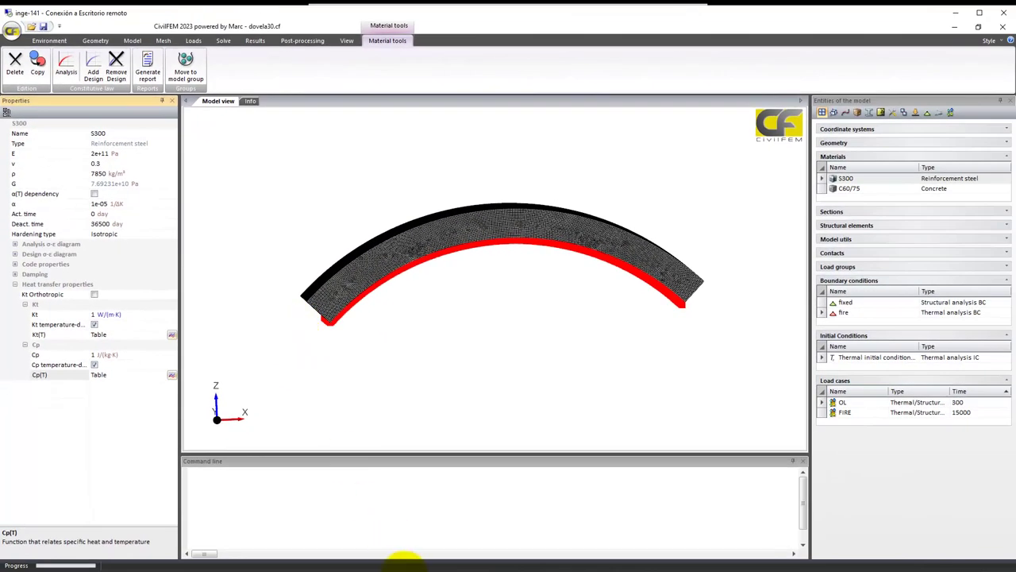
- Switch to the tunnel segment model containing the bolts and examine the bolt pockets at the lining's end up close
click(954, 26)
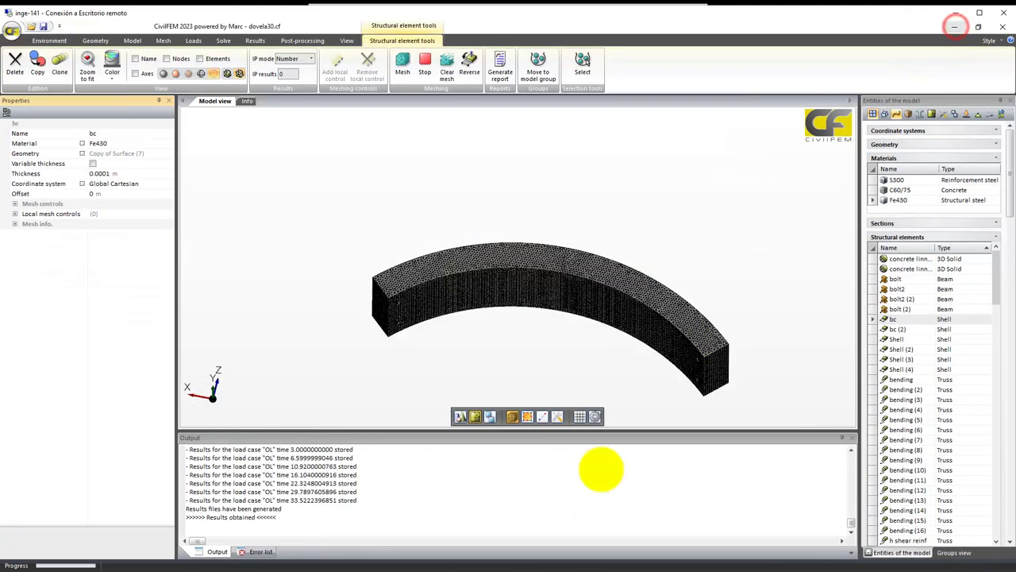
scroll(451, 333, up, 5)
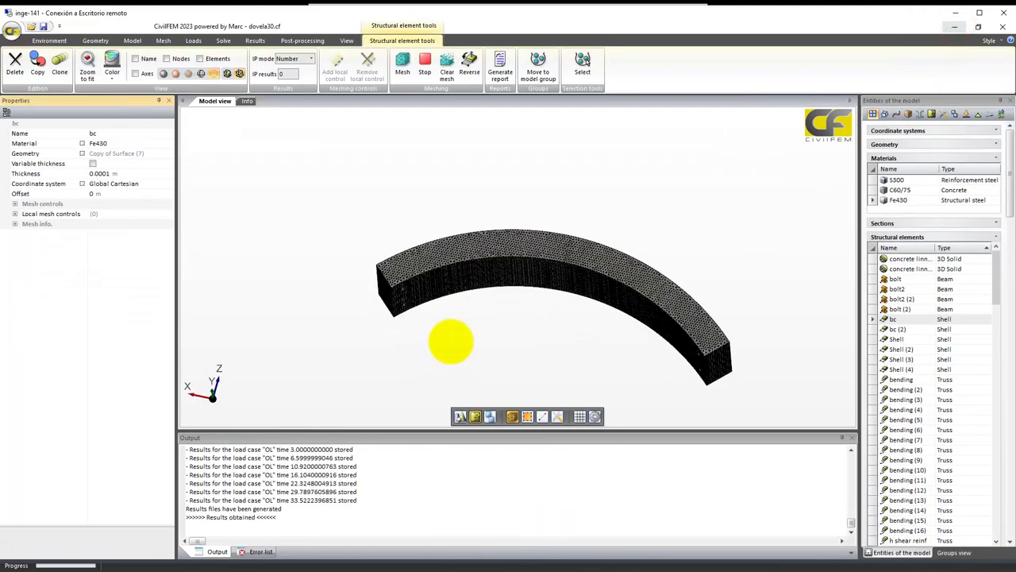
middle_drag(439, 349, 536, 361)
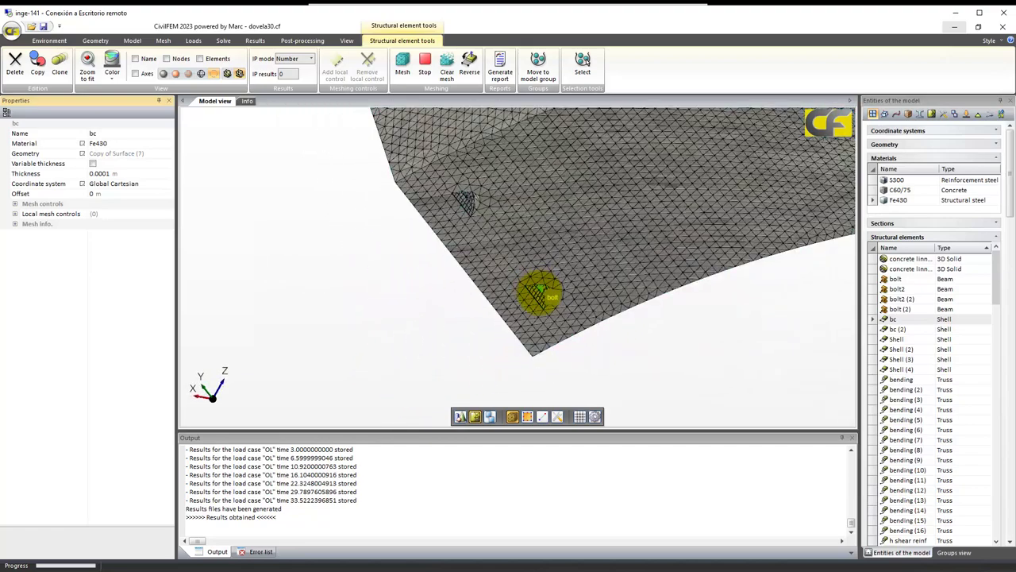
scroll(566, 353, up, 4)
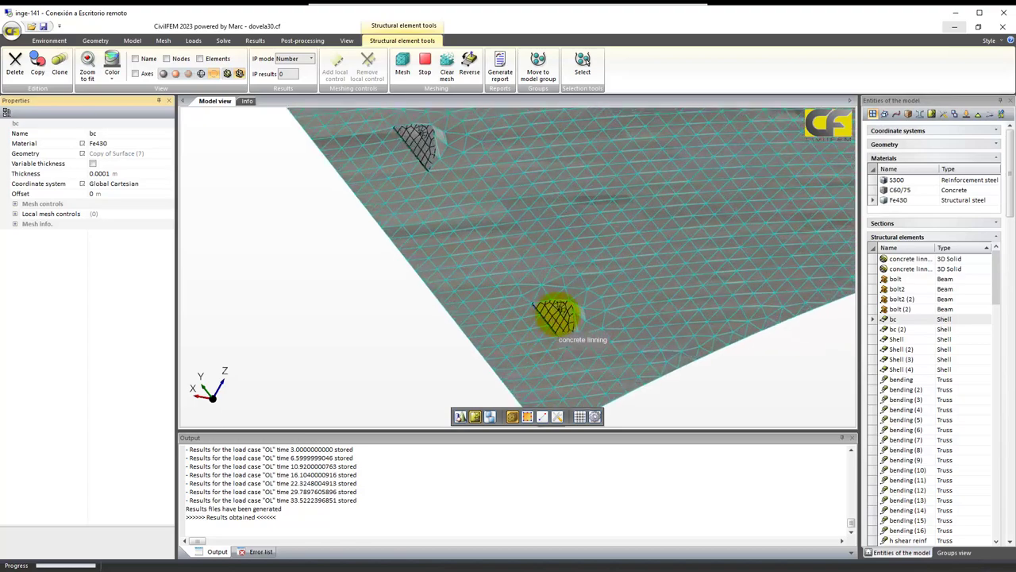
- Select the concrete lining around the bolts, hide it to inspect the bolts and reinforcement inside, and show it shaded again
click(501, 332)
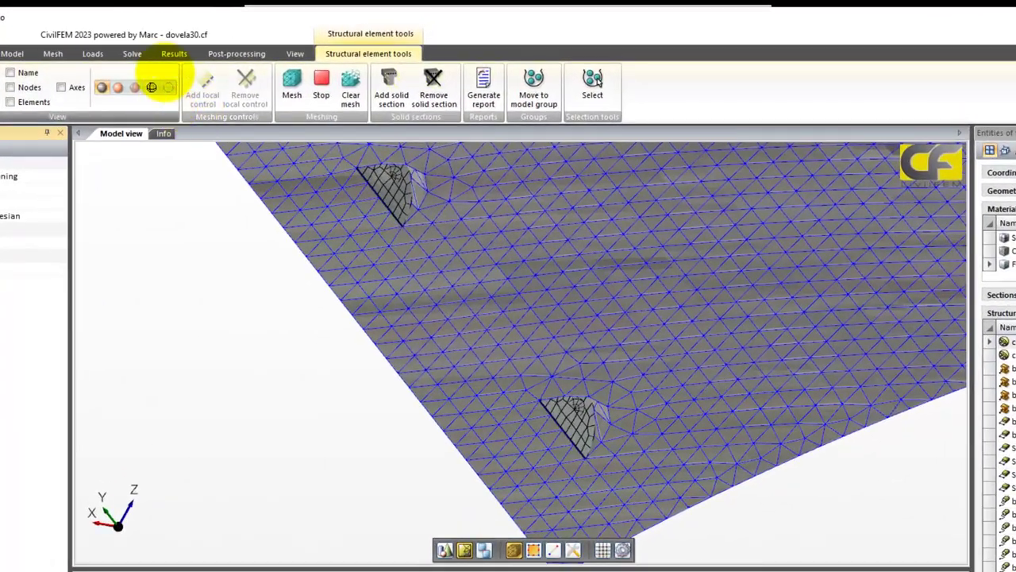
click(201, 78)
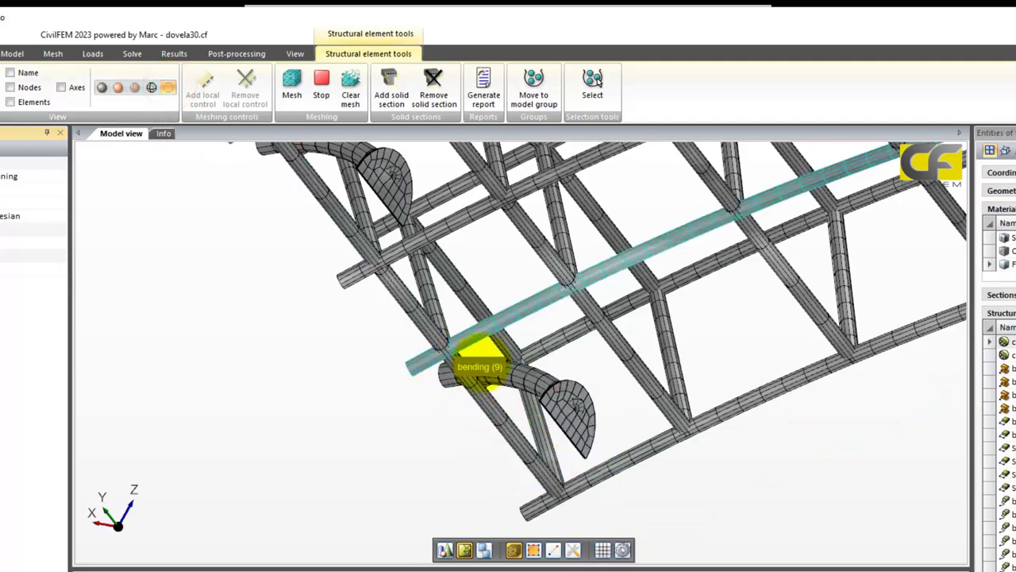
click(117, 88)
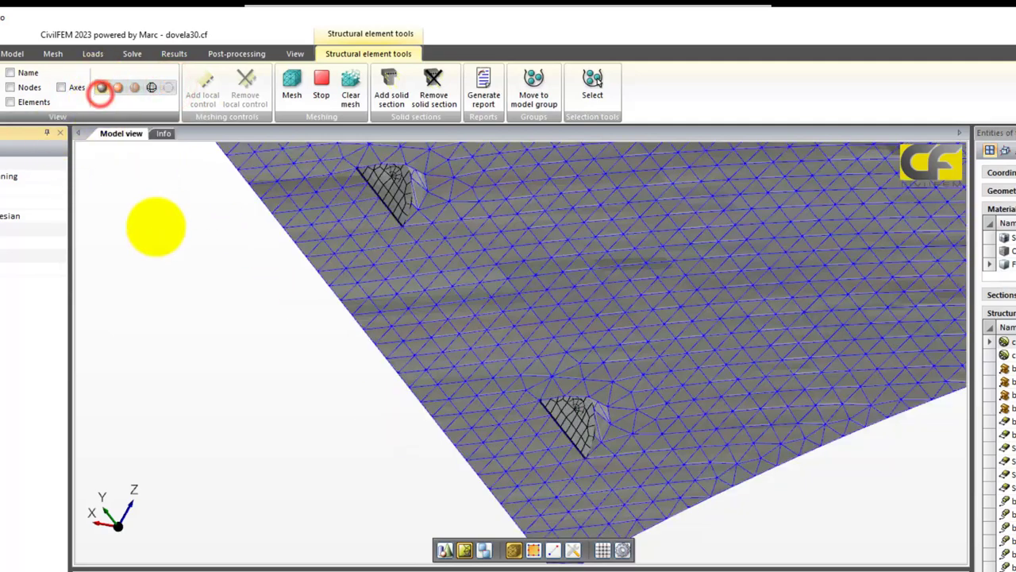
scroll(218, 339, down, 8)
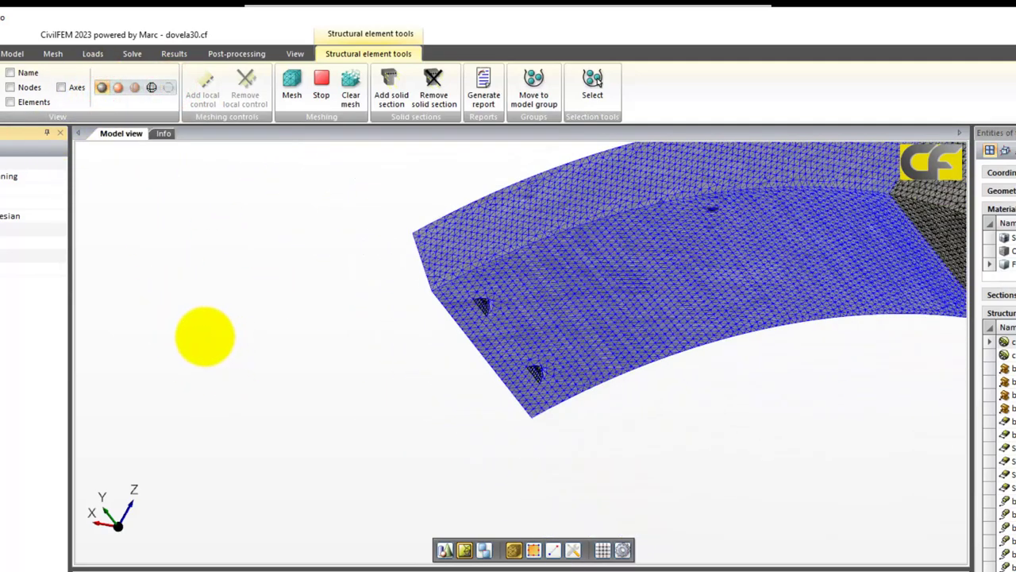
- Hide the selected concrete lining half again and examine its whole reinforcement cage
click(168, 87)
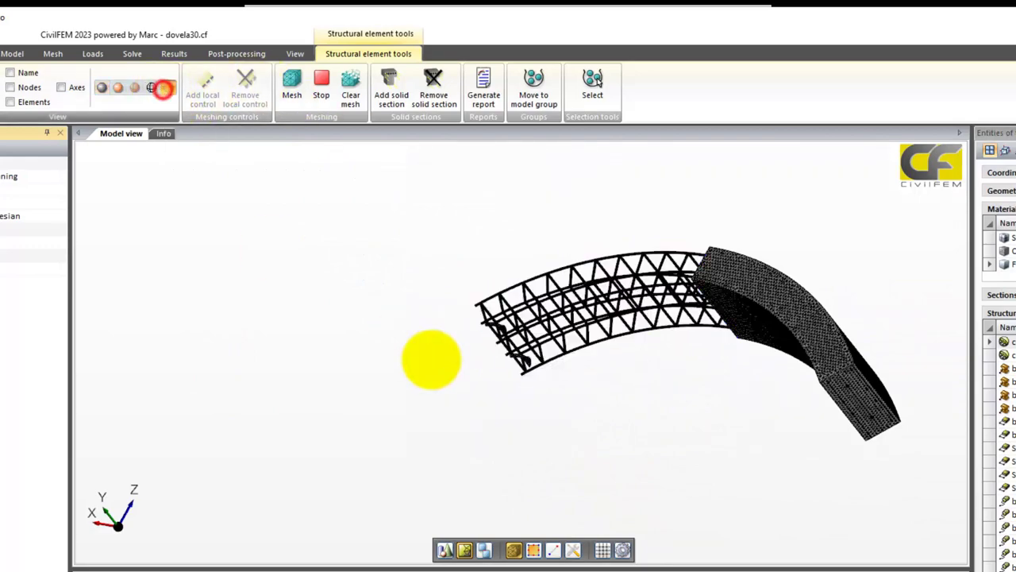
middle_drag(599, 363, 574, 416)
middle_drag(553, 295, 484, 386)
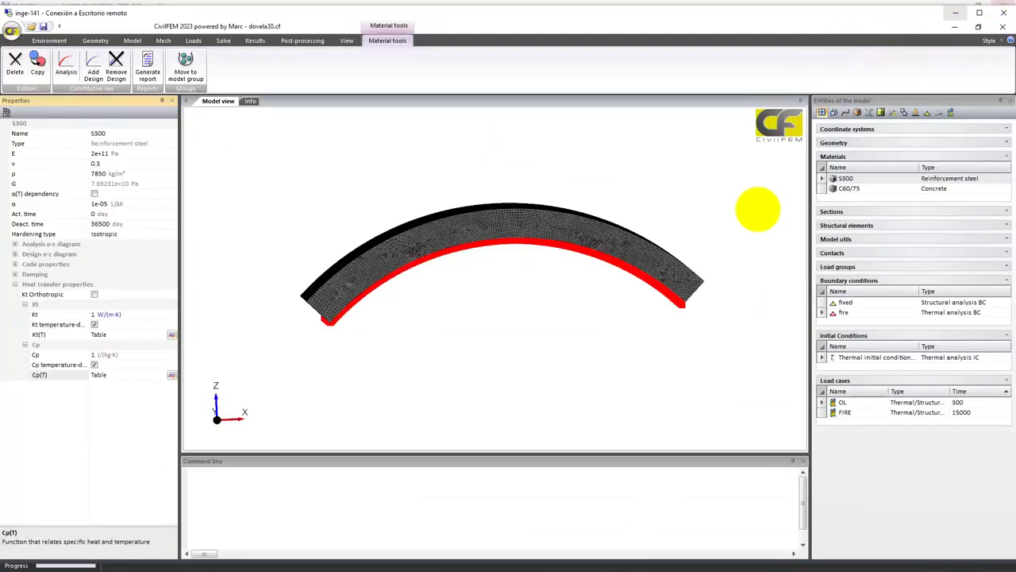
- In the fire-loaded arch model, review the list of result times and files for the OL and FIRE load cases, and return to the model
middle_drag(492, 209, 489, 325)
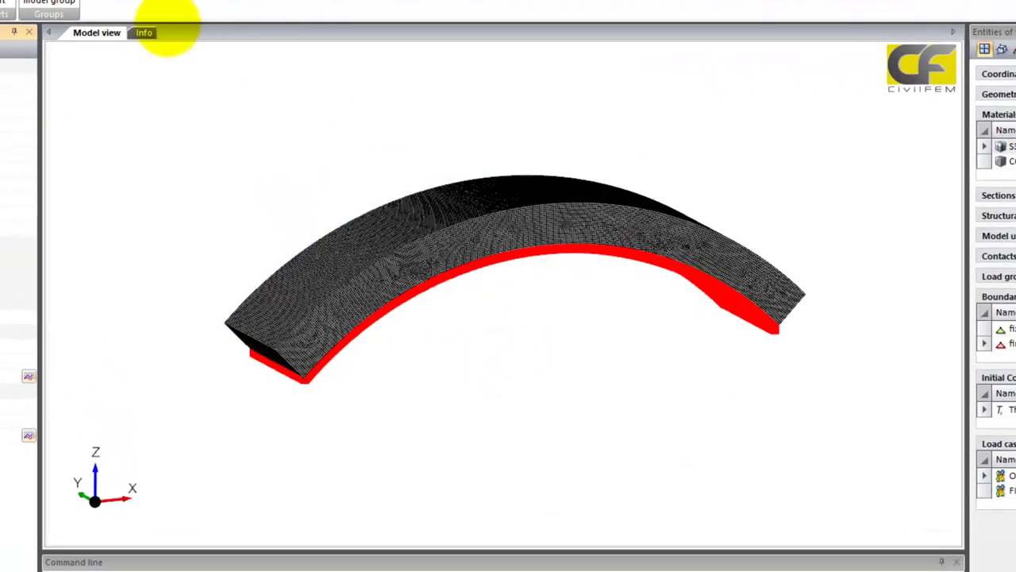
click(175, 52)
scroll(305, 197, down, 5)
scroll(286, 191, up, 5)
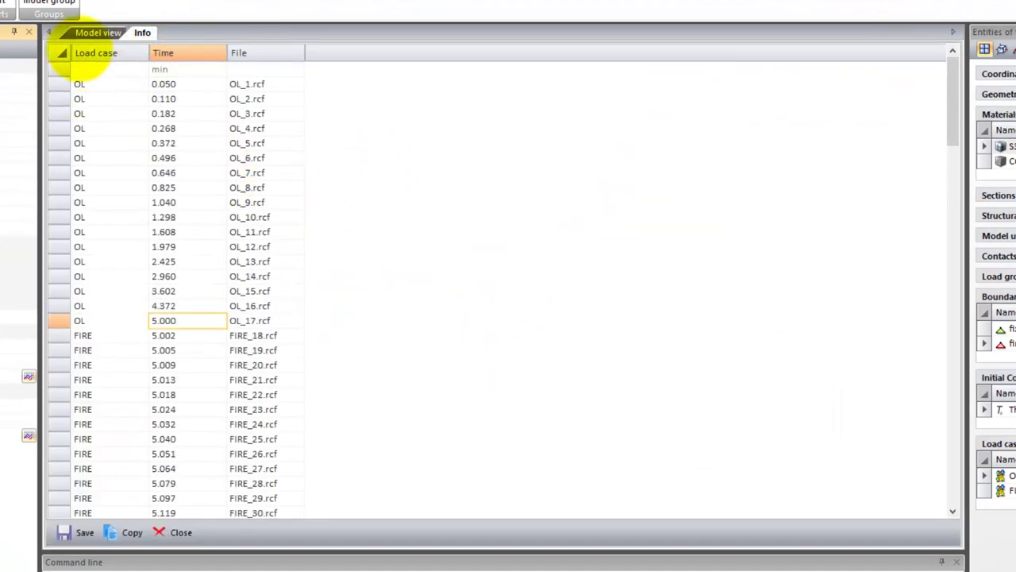
click(85, 32)
middle_drag(676, 397, 679, 383)
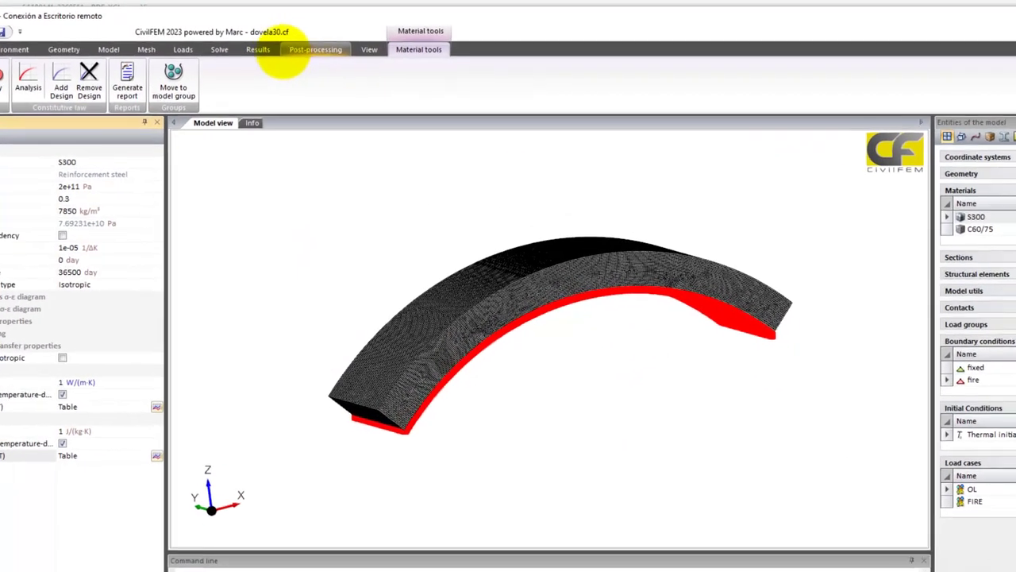
- Start a history plot, load all the model's results files and add a new result row
click(255, 41)
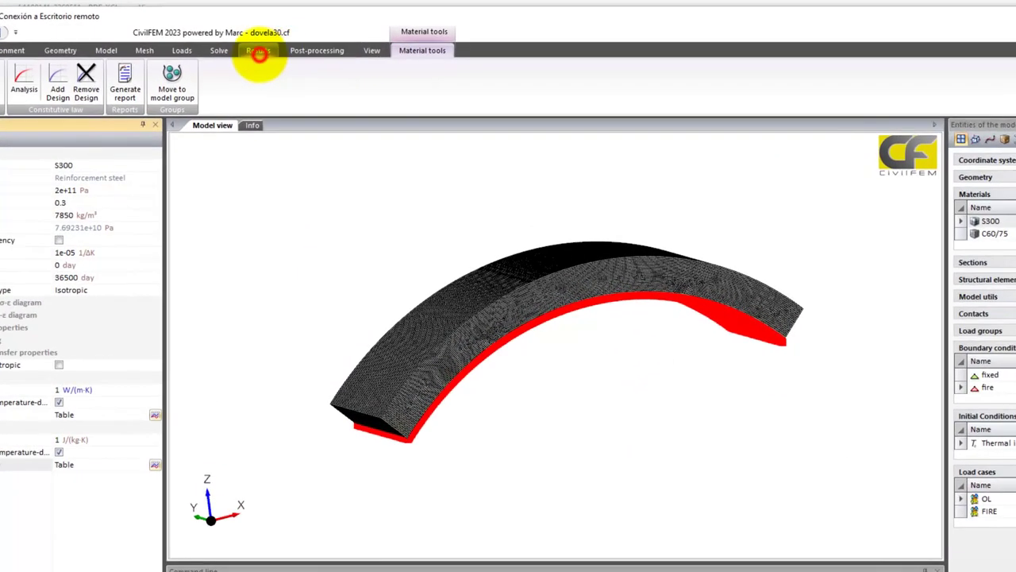
click(529, 80)
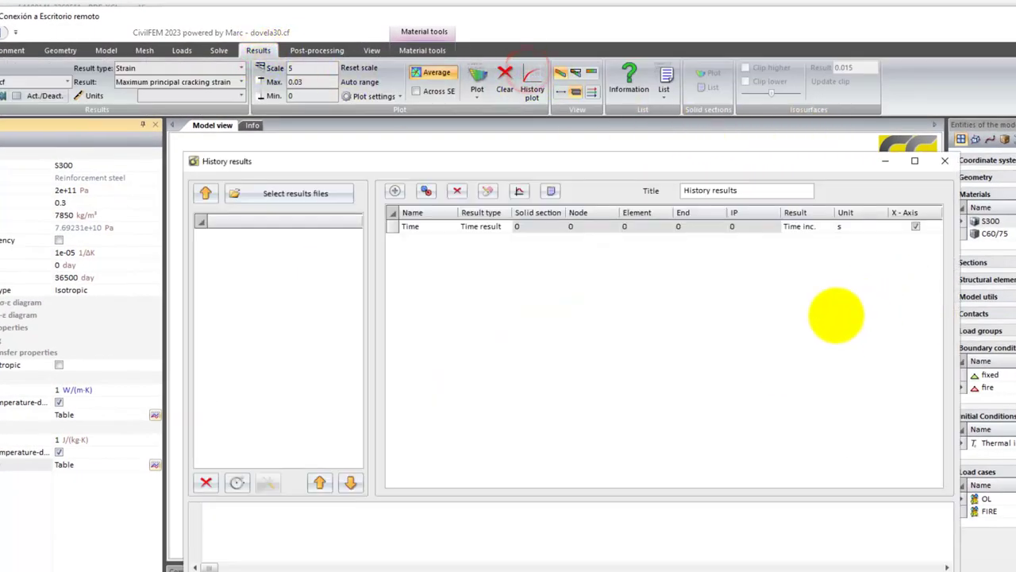
click(205, 193)
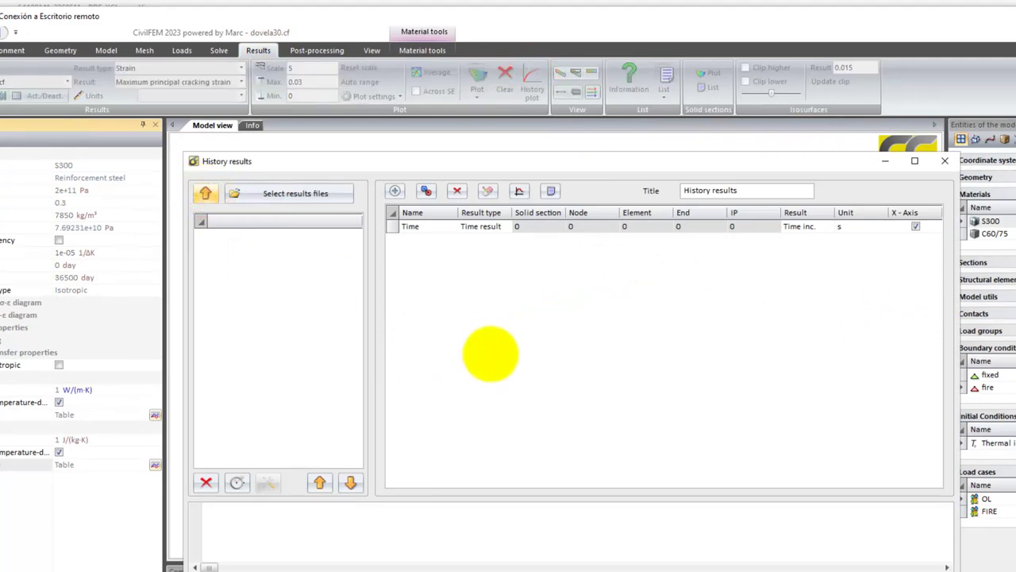
click(392, 190)
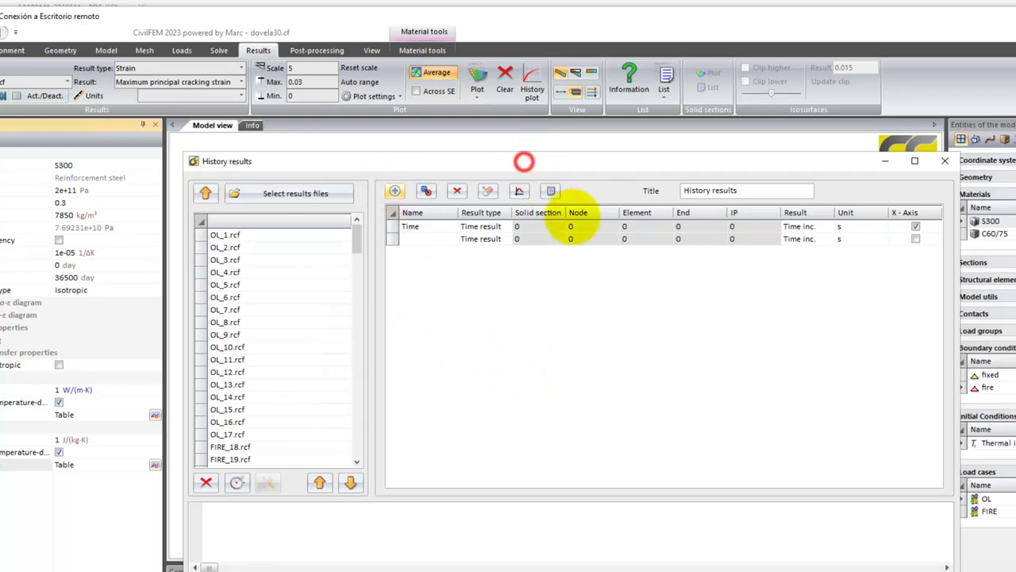
- Turn on the HUD toolbar and place the History results dialog clear of the arch and the toolbar
drag(522, 160, 818, 392)
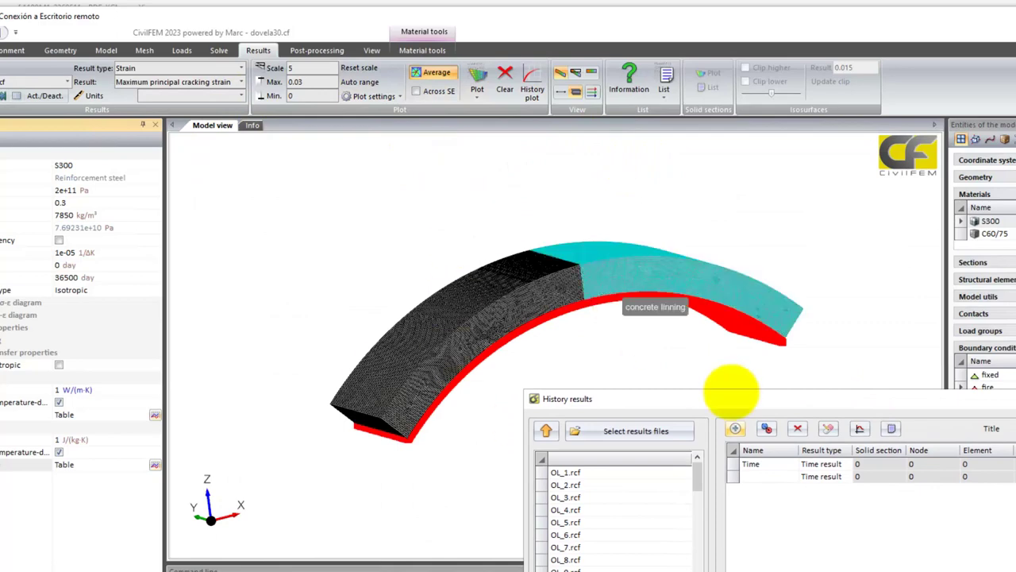
drag(755, 401, 775, 197)
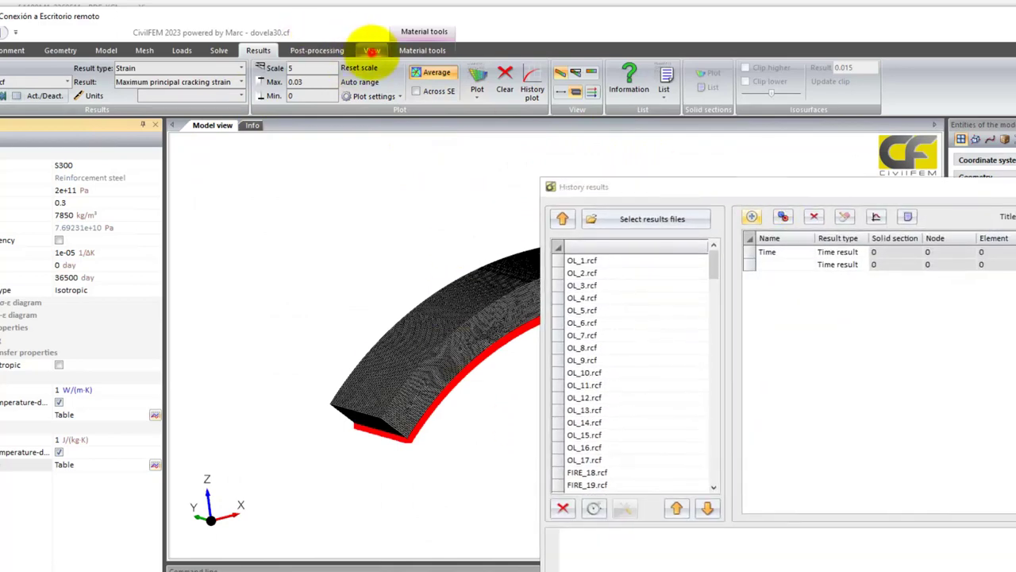
click(372, 50)
click(661, 82)
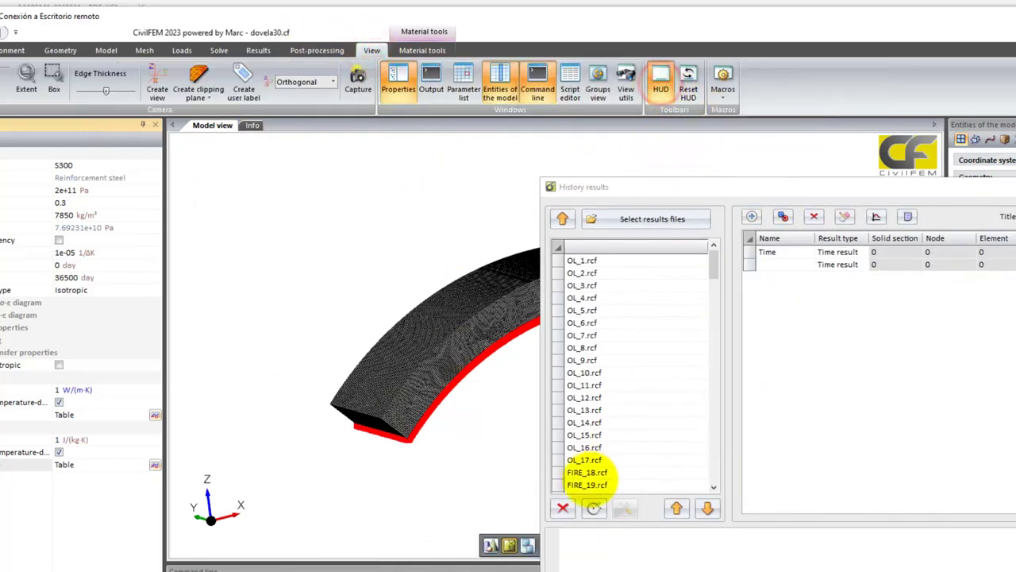
click(749, 200)
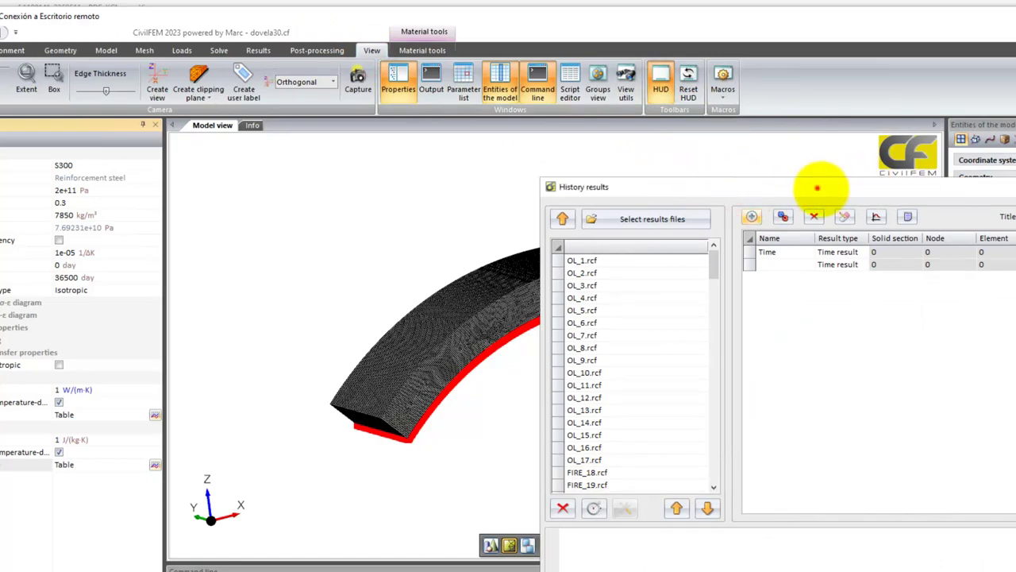
drag(817, 186, 1013, 112)
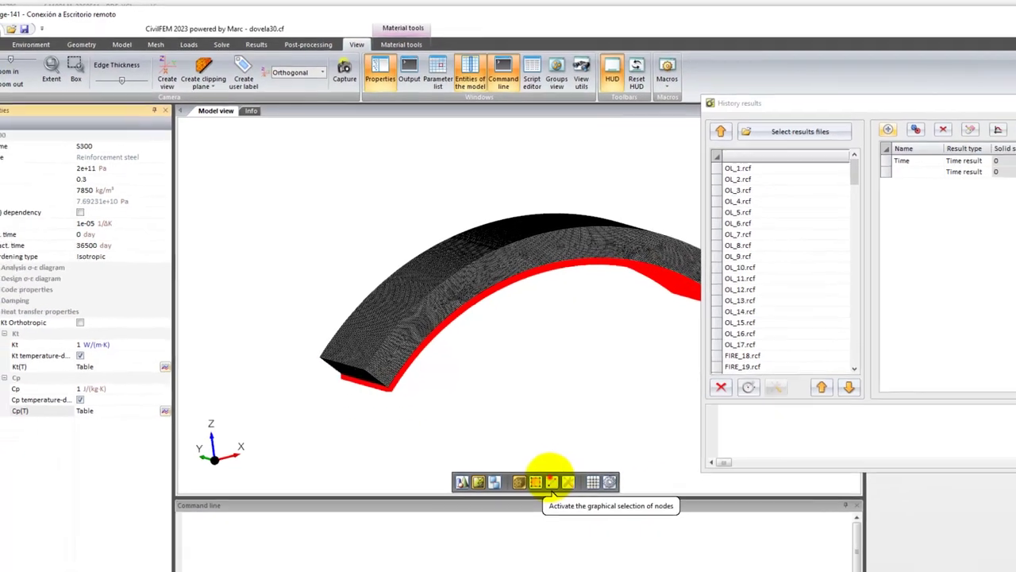
- Activate graphical node selection, pick node 95545 near the arch's crown and copy its number
click(586, 534)
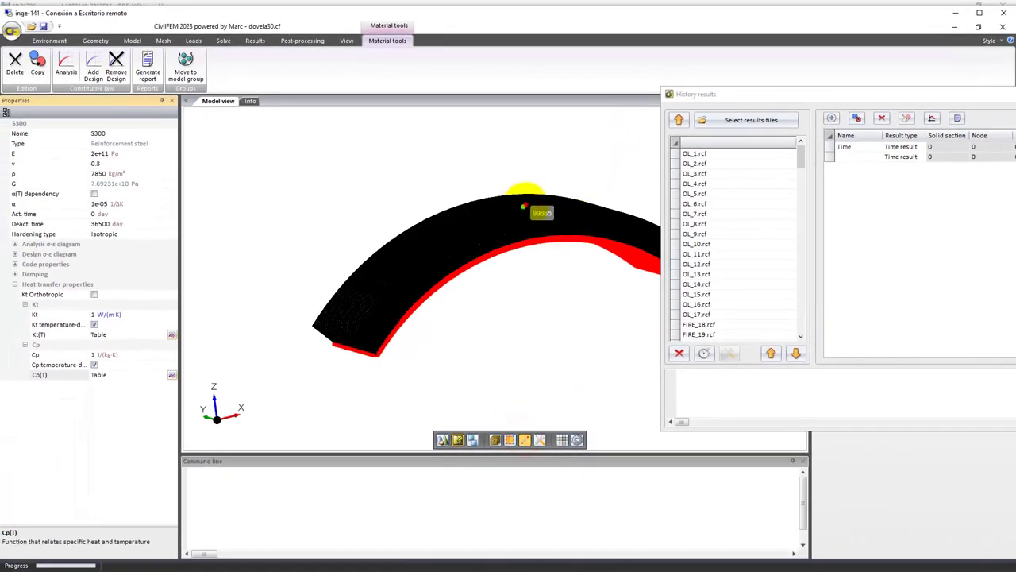
click(524, 205)
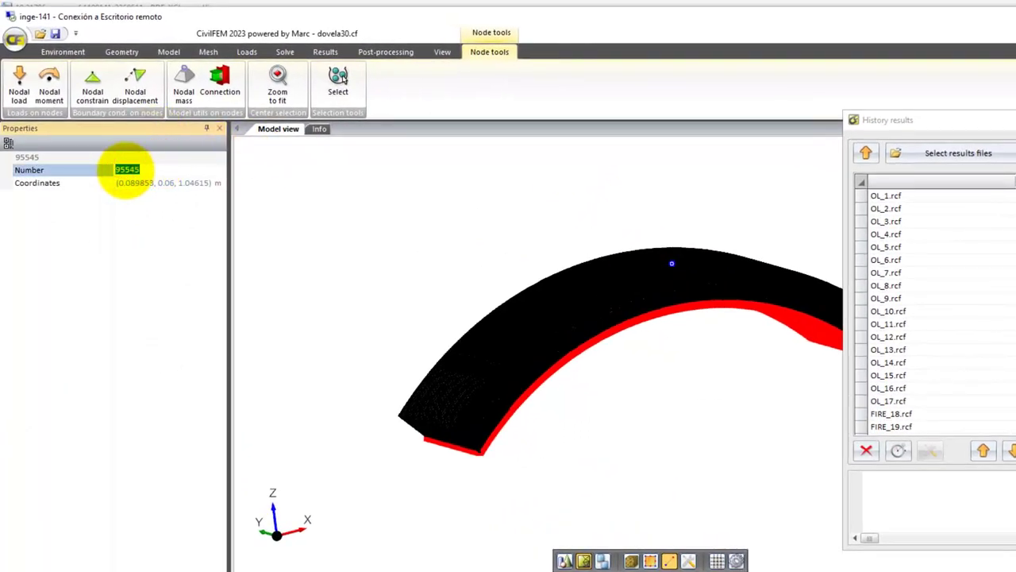
key(ctrl+c)
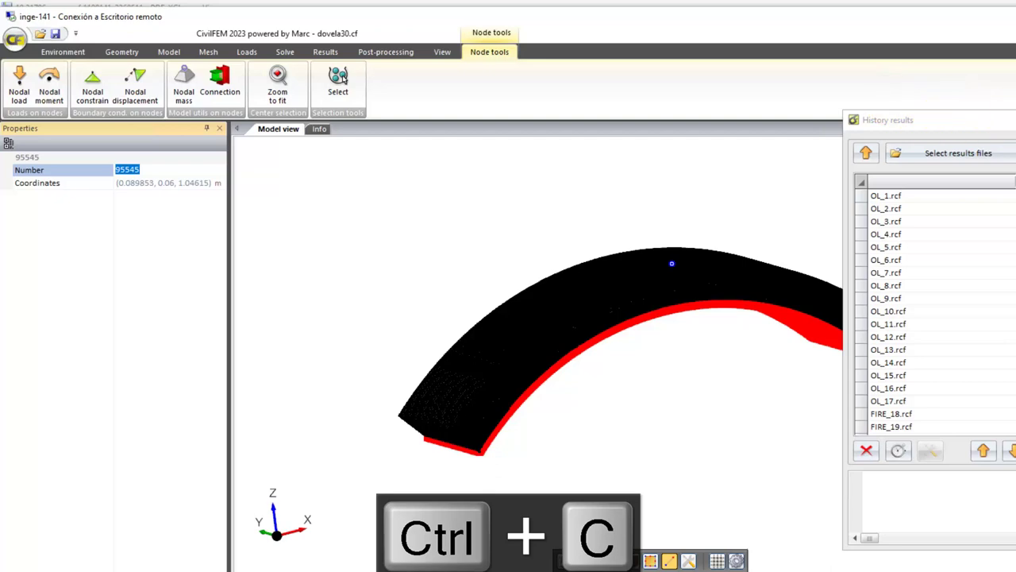
- Add another row to the history results, make it a Node result and paste node number 95545
double_click(907, 119)
click(628, 139)
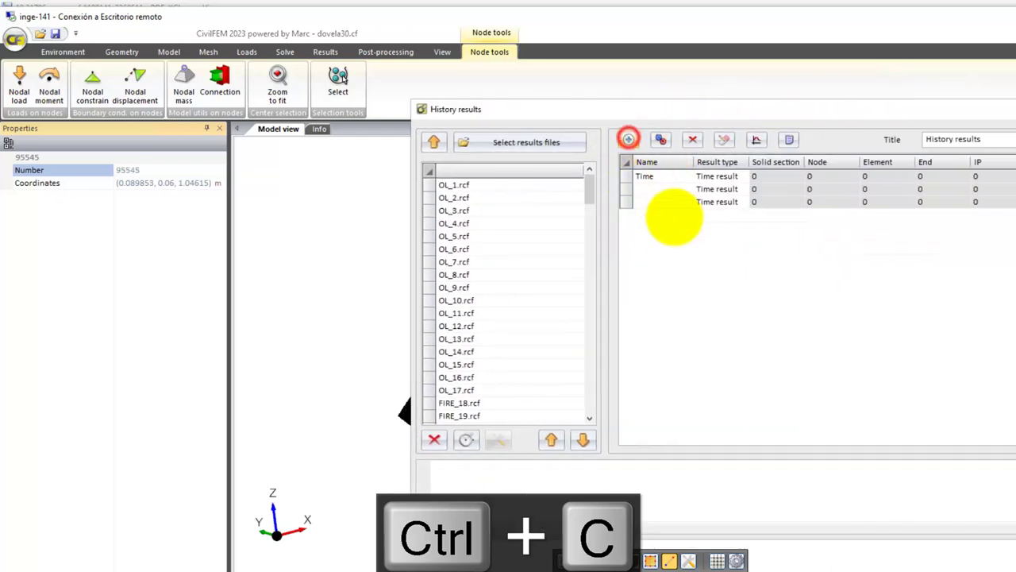
click(745, 202)
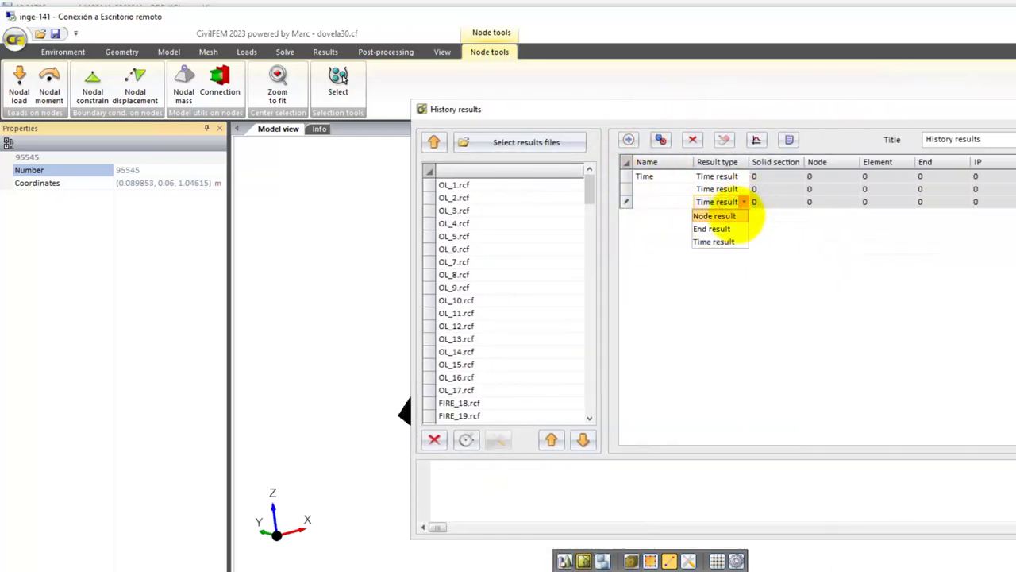
click(733, 215)
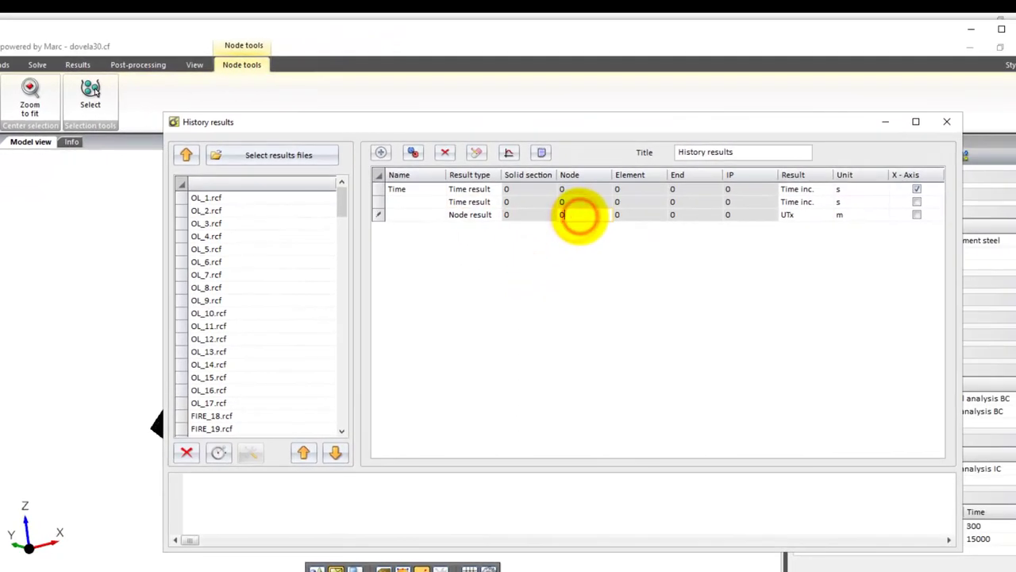
key(ctrl+v)
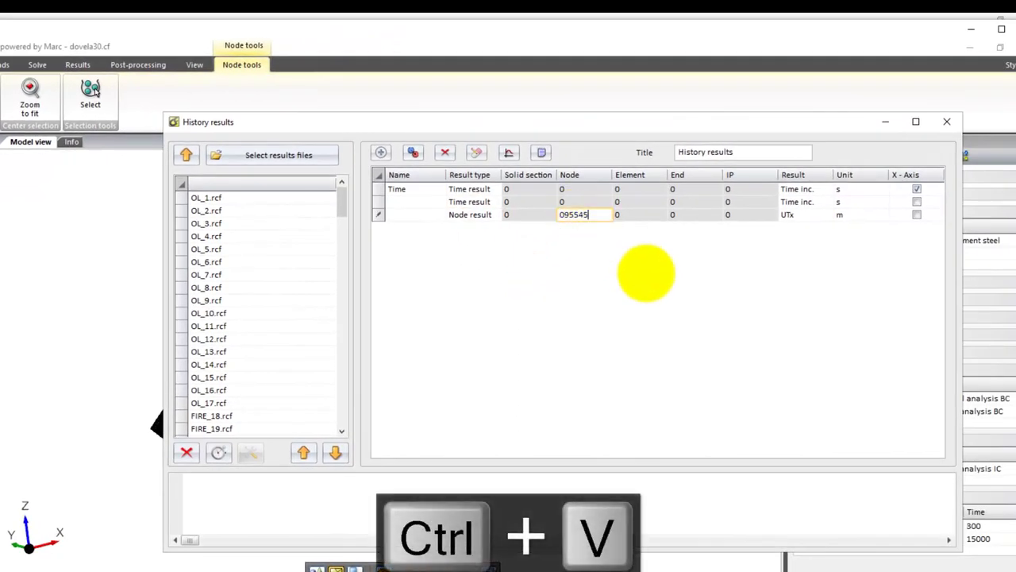
- Set the node row's result to UTz and its unit to mm
click(827, 214)
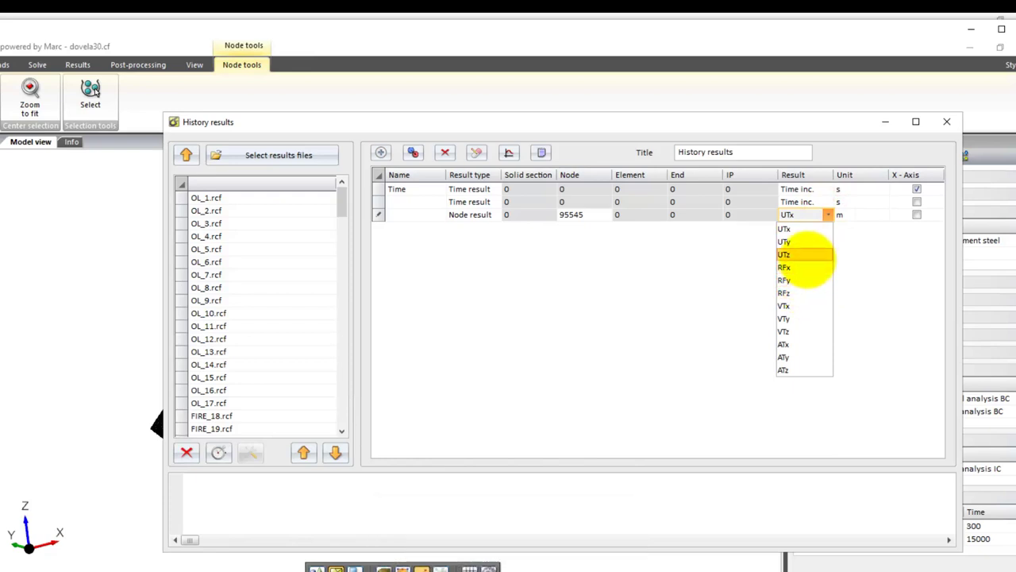
click(806, 255)
click(864, 214)
click(883, 215)
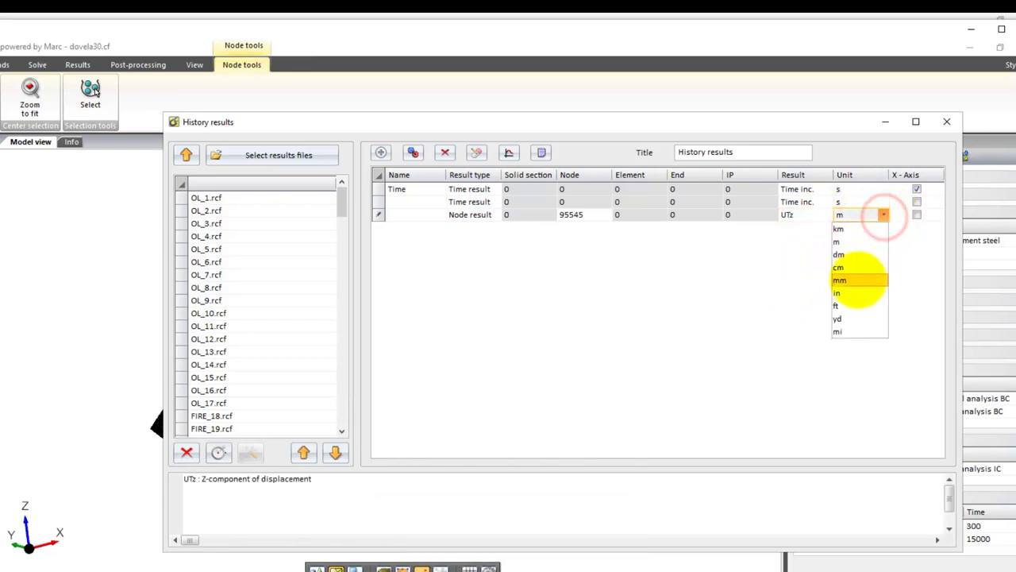
click(859, 276)
- Plot the node's UTz displacement history against time and minimize the History results dialog to examine the curve
click(377, 215)
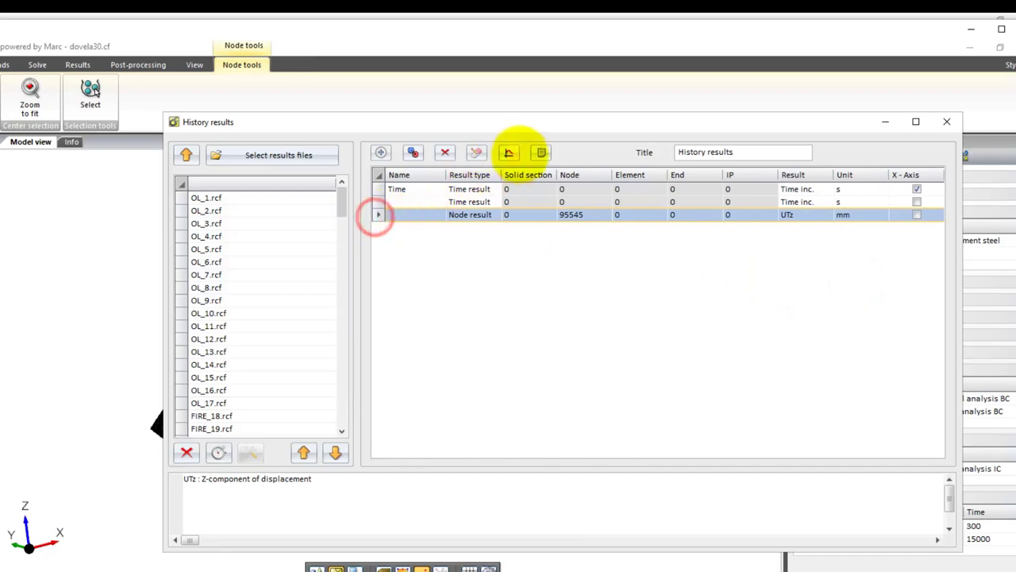
click(509, 152)
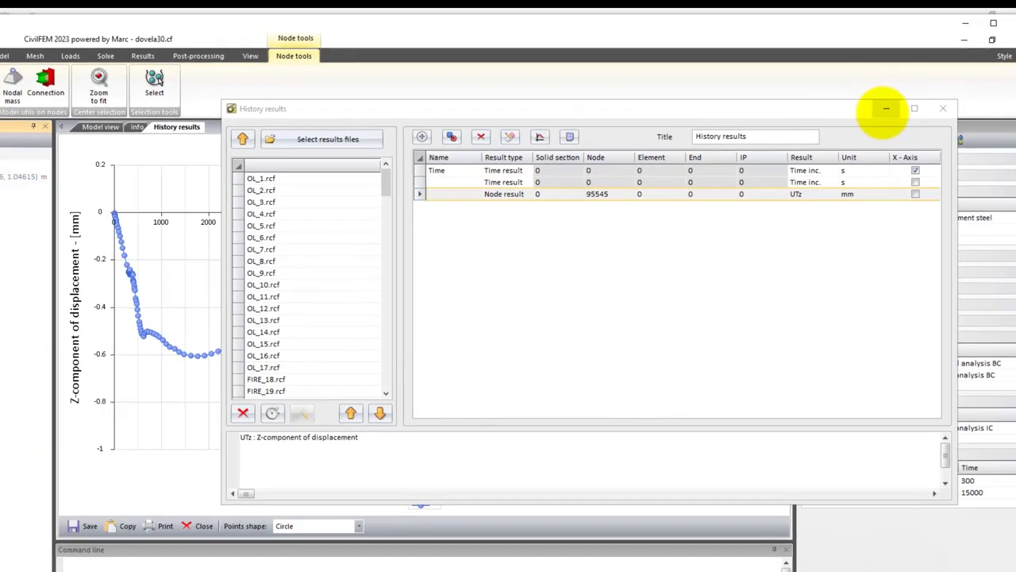
click(887, 108)
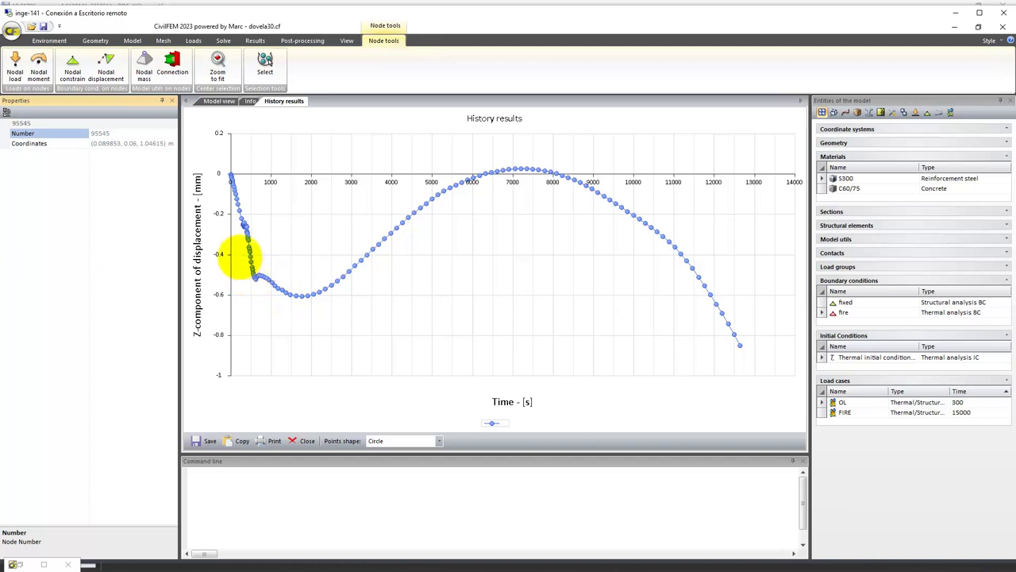
mouse_move(254, 279)
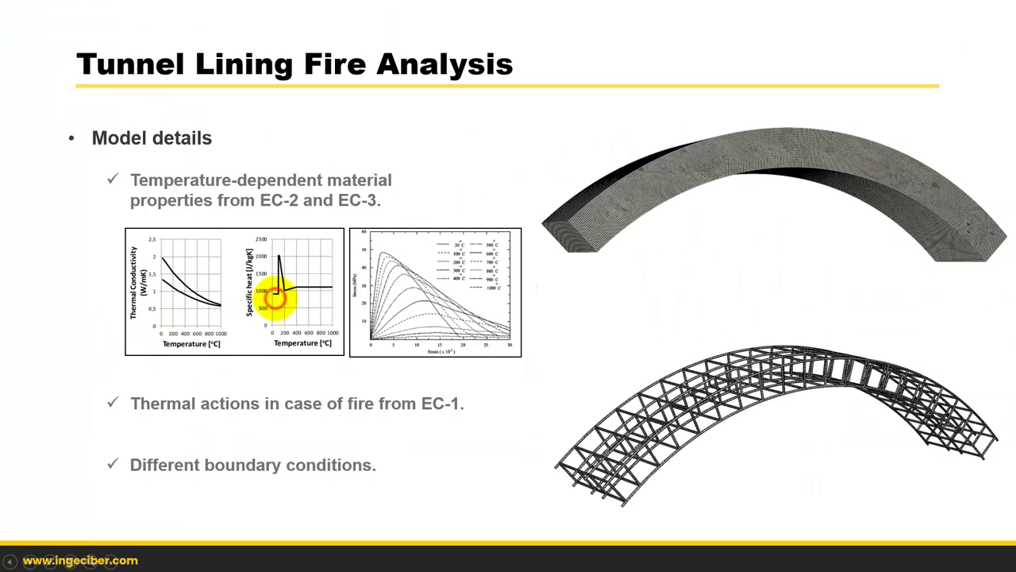
click(276, 297)
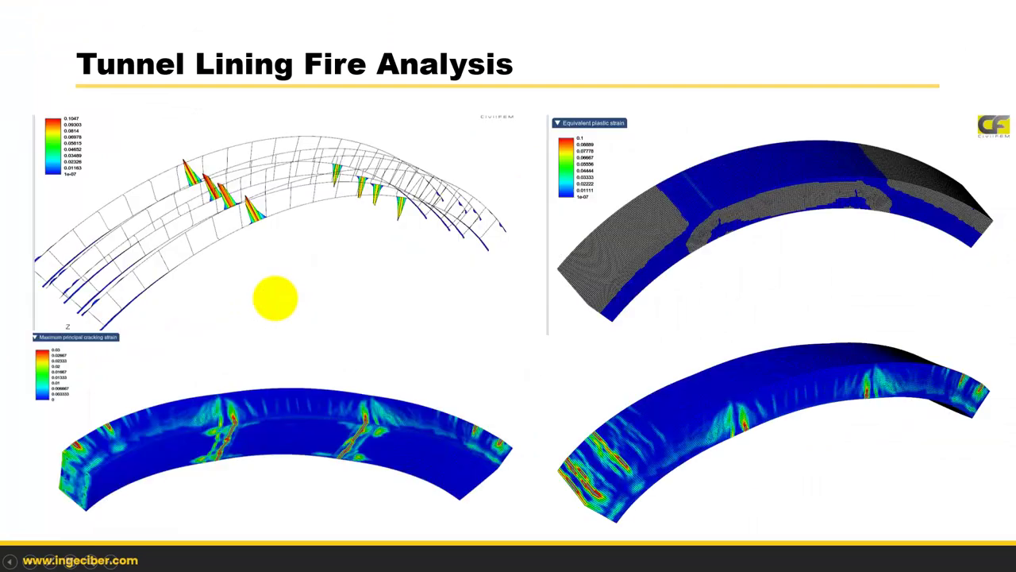